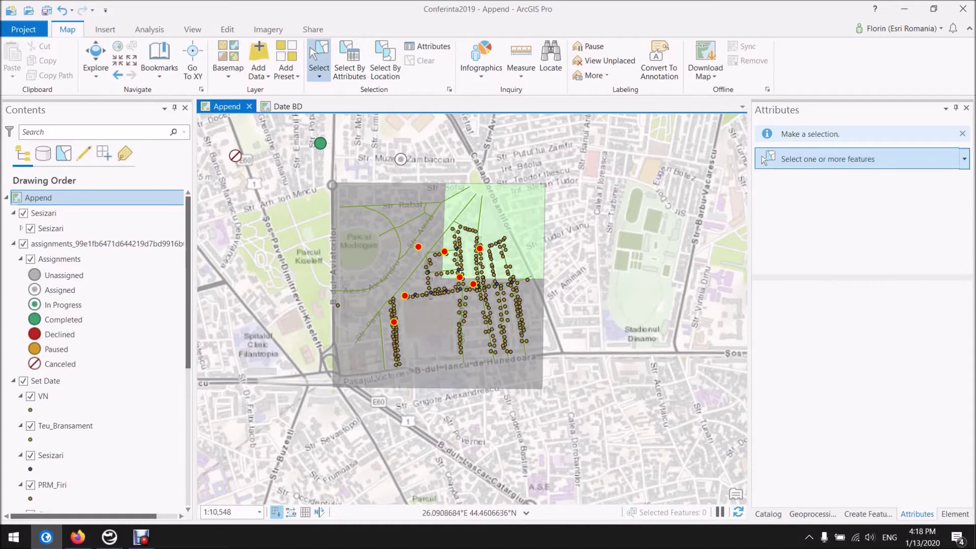
Switch to Firefox and review the Harta Collector Gaze web map item page details.
key("alt+Tab")
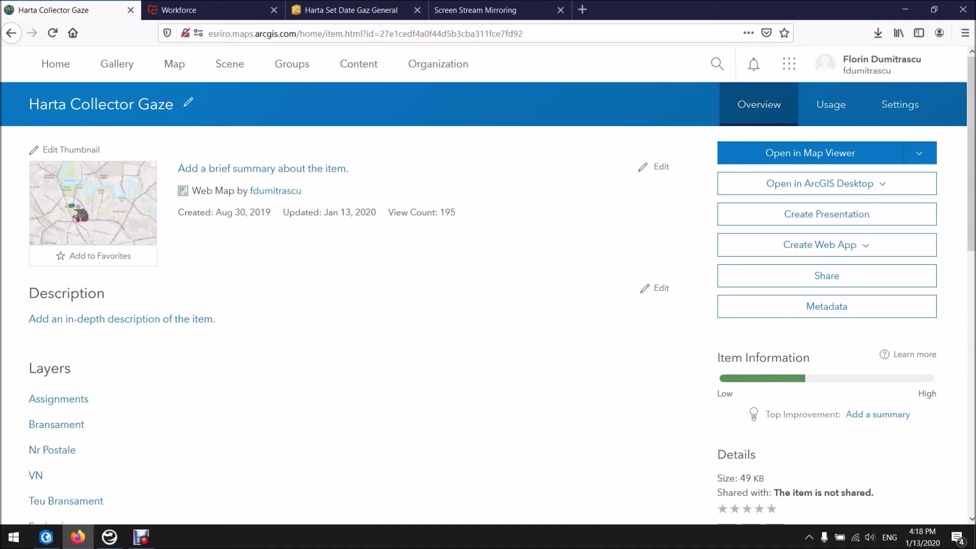
scroll(92, 153, "down", 1)
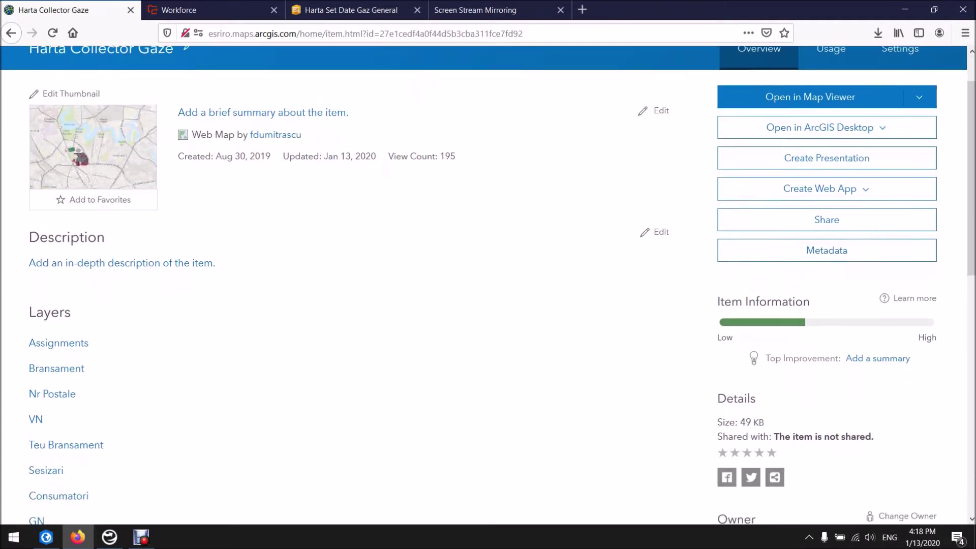
scroll(488, 284, "up", 1)
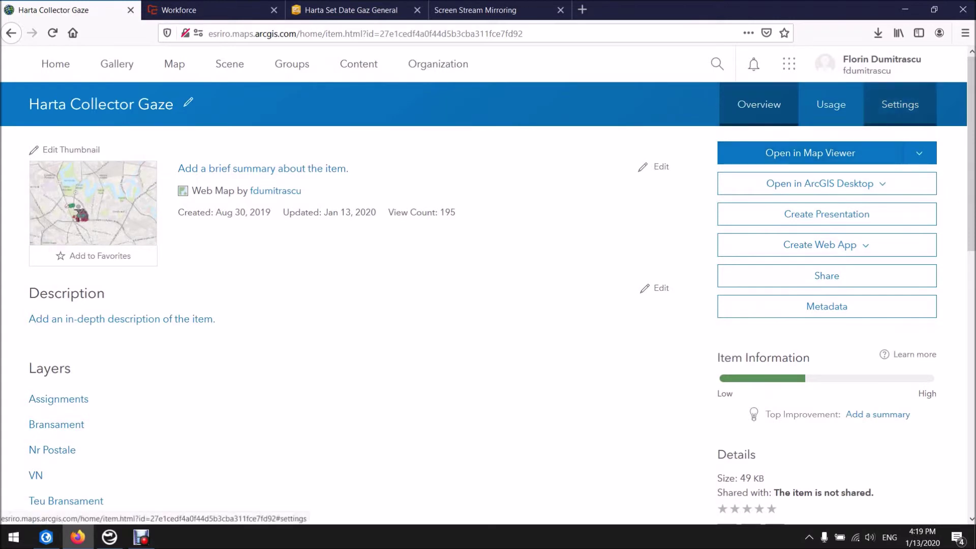
Go to the web map's Settings, scroll to the Offline section and open Manage Areas.
left_click(899, 104)
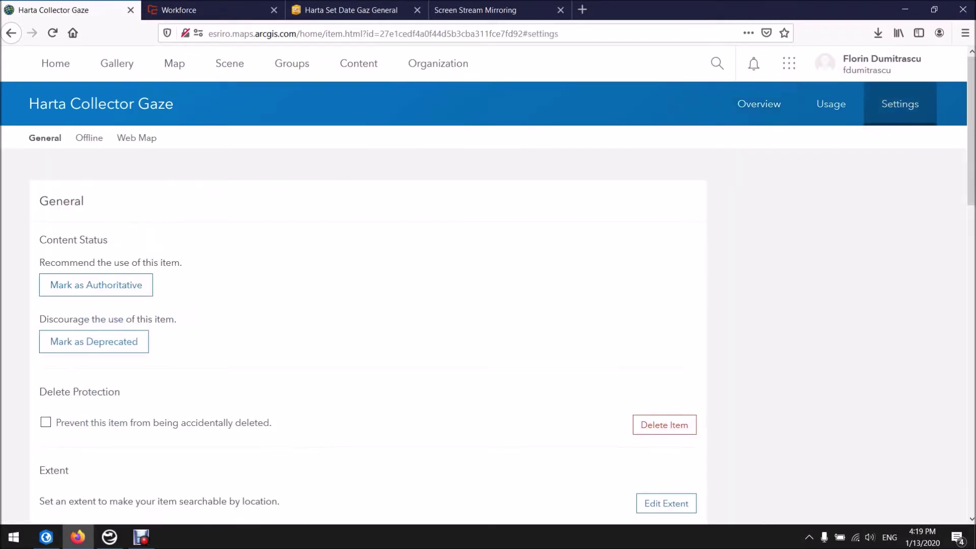
scroll(488, 295, "down", 8)
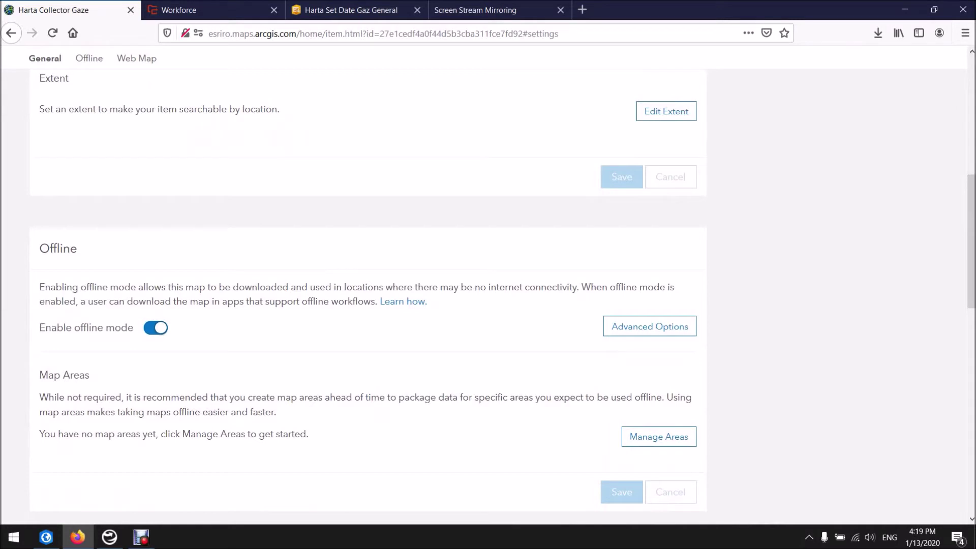
scroll(367, 296, "down", 2)
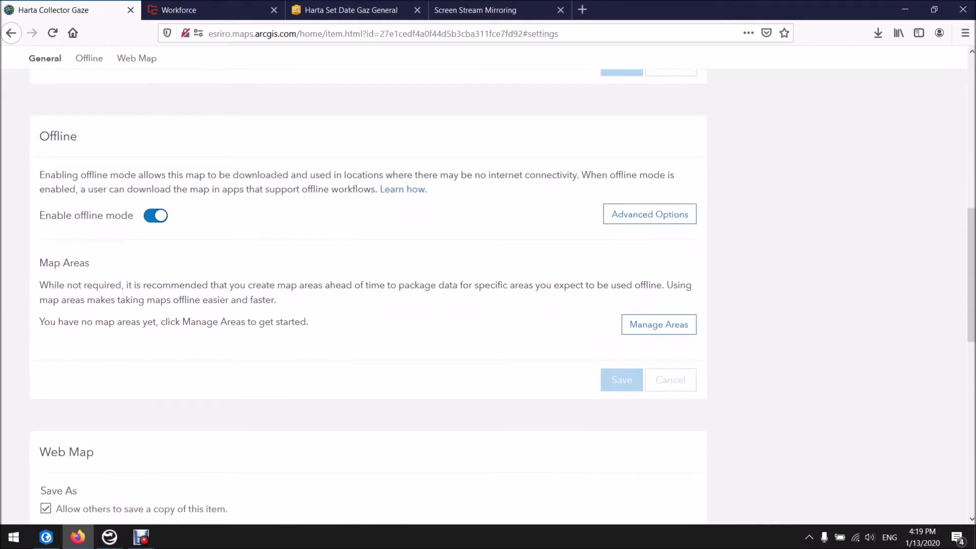
left_click(658, 324)
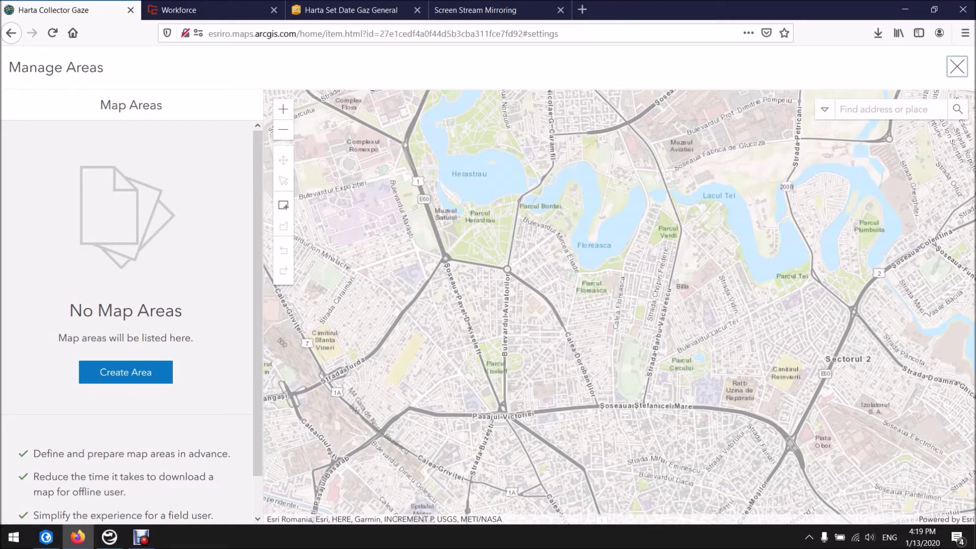
Pan and zoom the map onto the gas network, then start a new map area.
key("Tab")
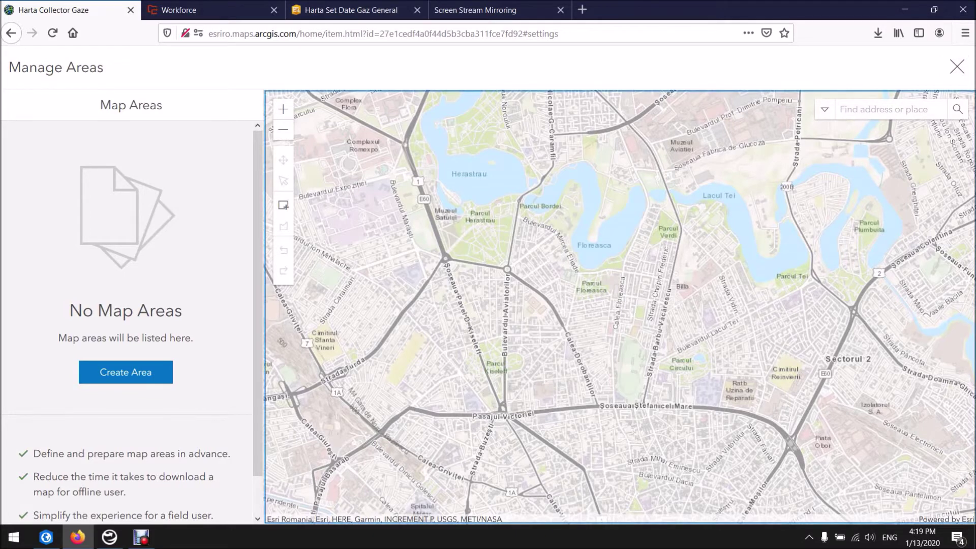
key("Down")
key("Left")
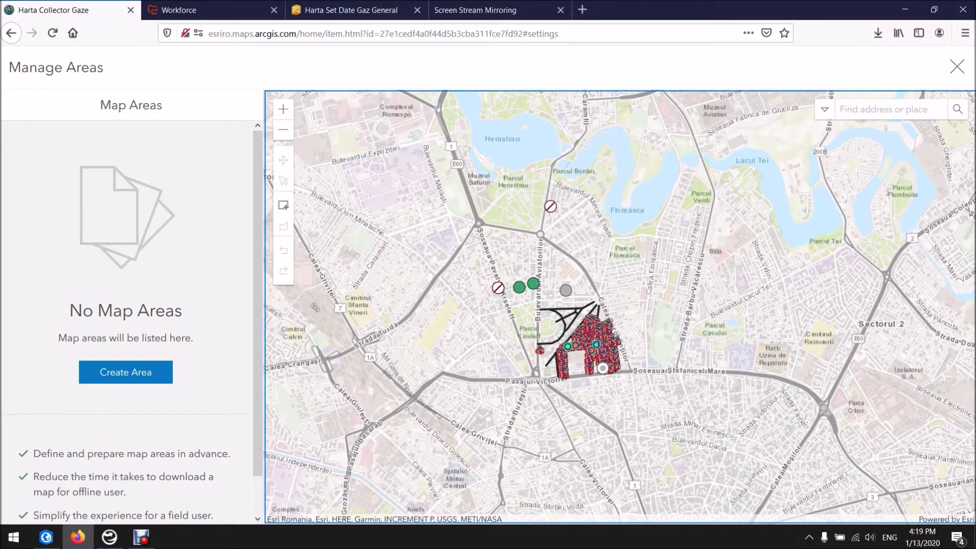
key("plus")
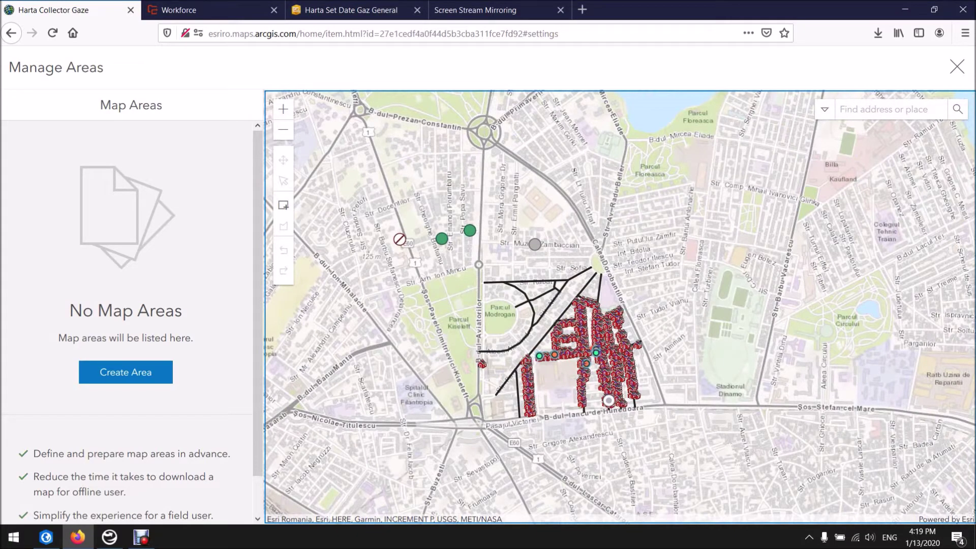
scroll(555, 341, "up", 1)
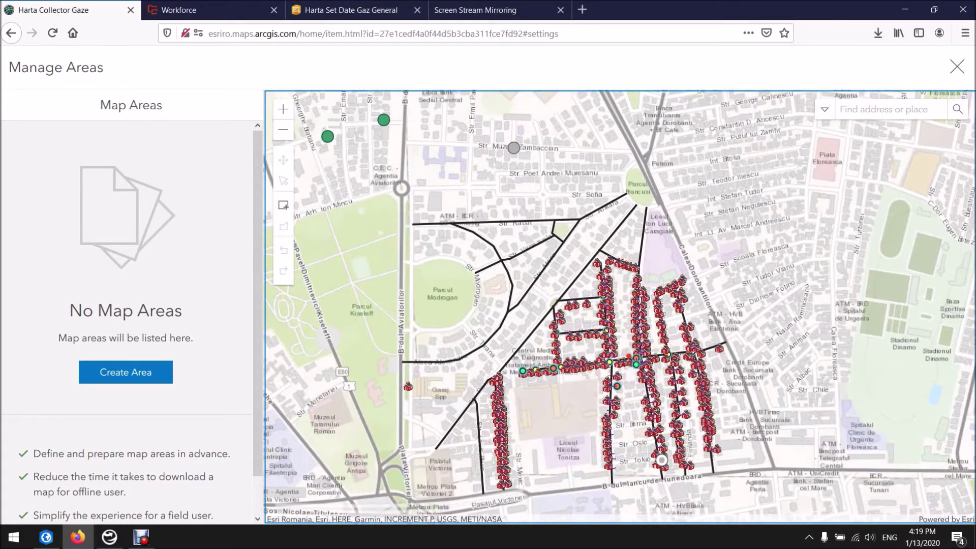
key("Down")
key("Right")
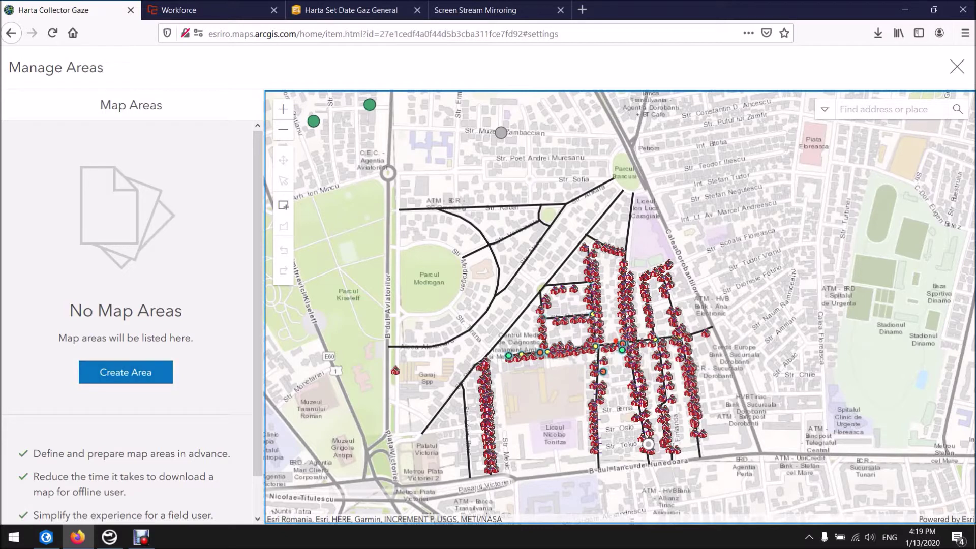
left_click(125, 372)
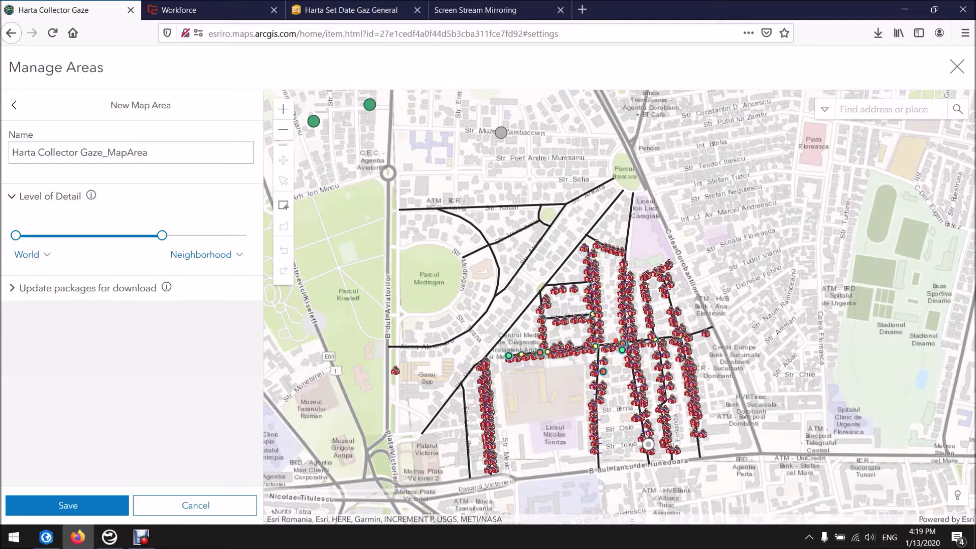
Rename the map area from Harta Collector Gaze_MapArea to 'Harta Collector Dorobanti'.
left_click_drag(148, 152, 79, 152)
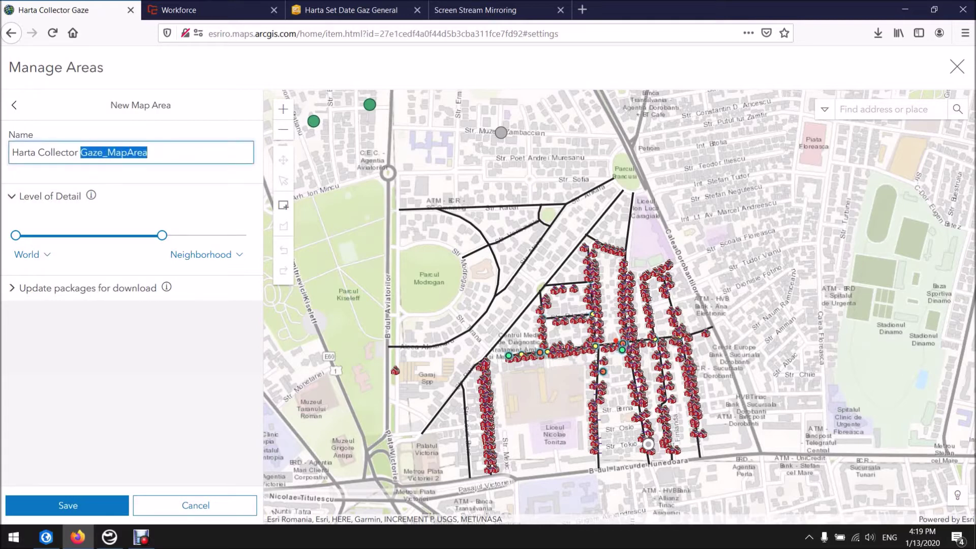
key("BackSpace")
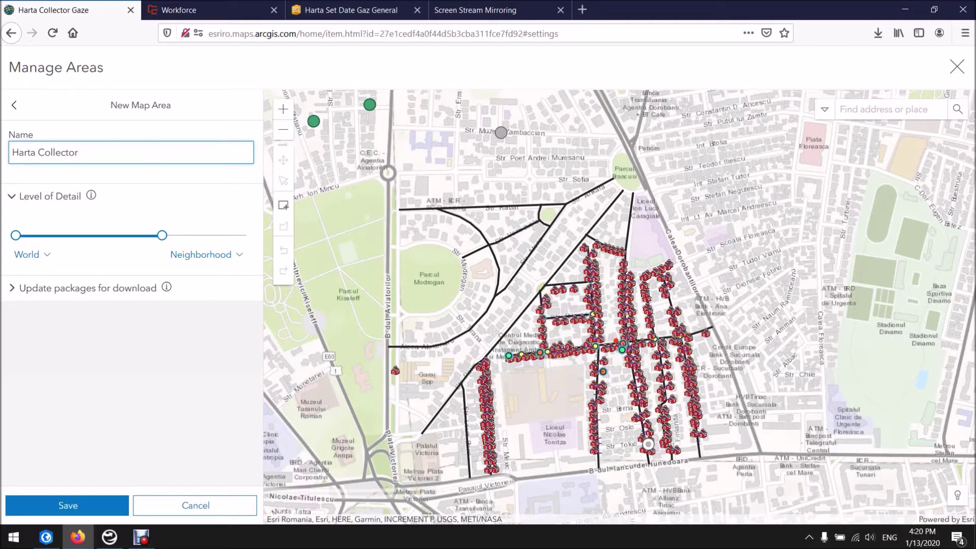
type("Dorobanti")
Set the level of detail from Neighborhood to Buildings and expand the package update options.
left_click_drag(162, 235, 191, 235)
left_click_drag(16, 235, 162, 235)
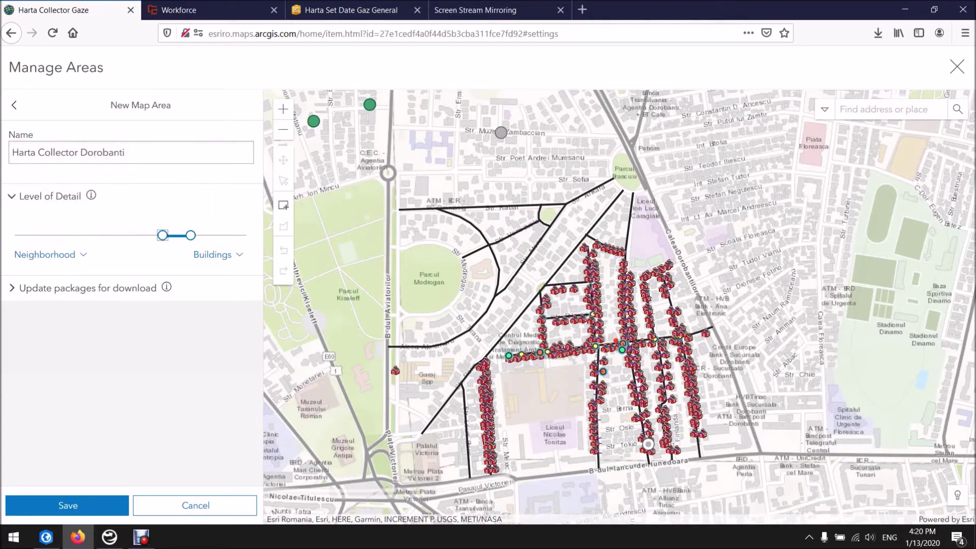
left_click(12, 287)
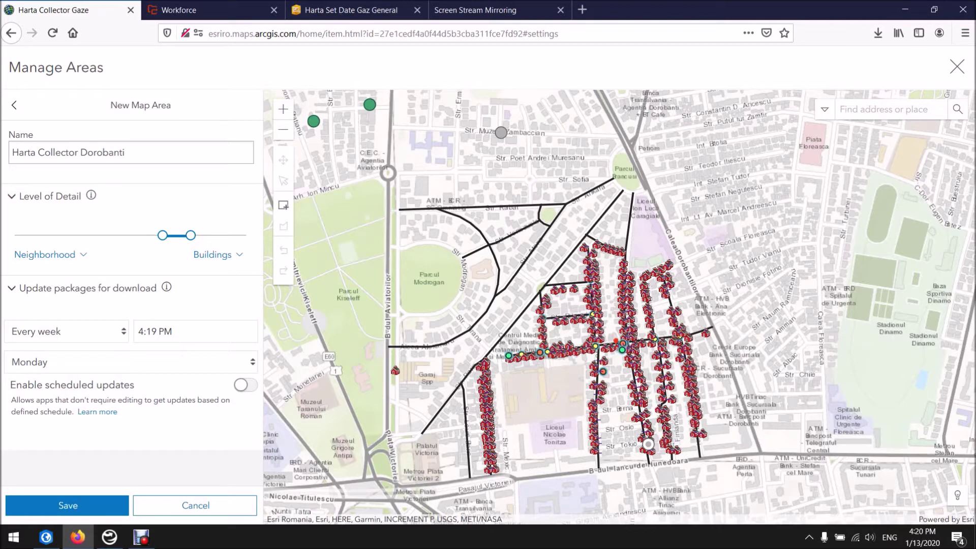
left_click(283, 205)
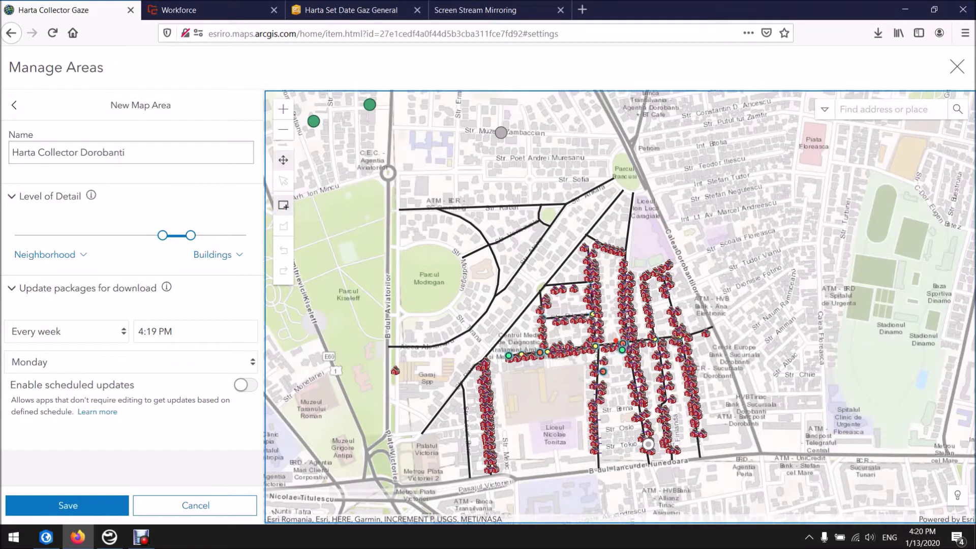
Draw the area rectangle over the house cluster, enlarge it, and save the map area.
left_click_drag(476, 161, 539, 222)
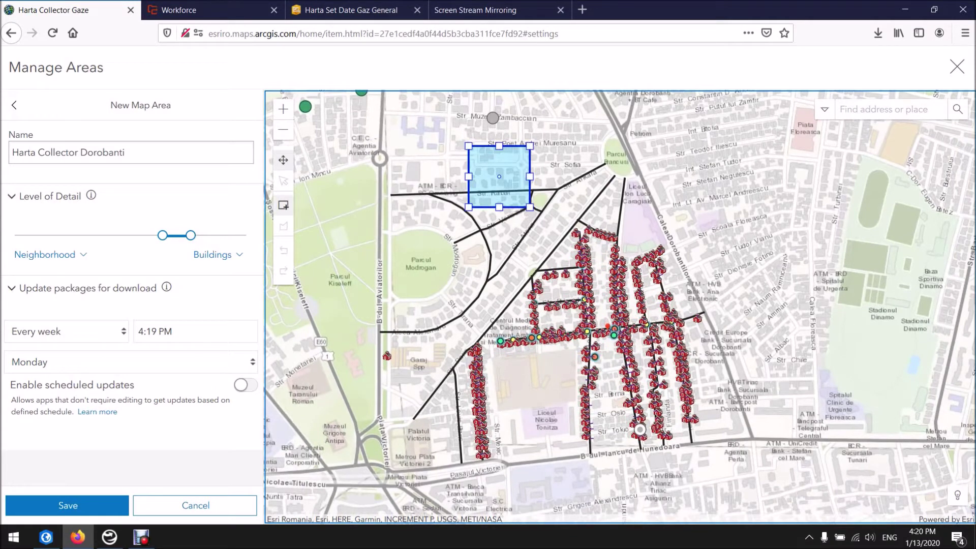
left_click_drag(498, 177, 593, 255)
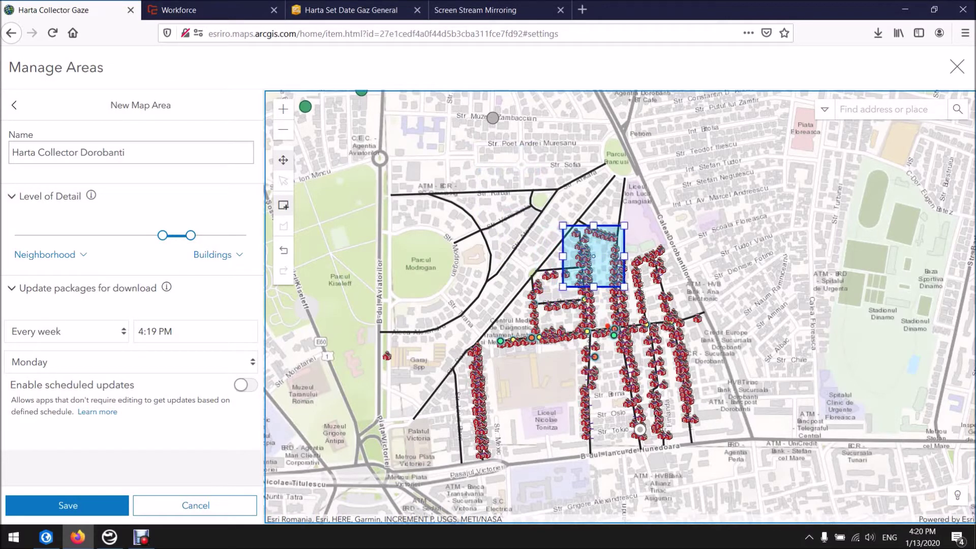
left_click_drag(624, 286, 660, 312)
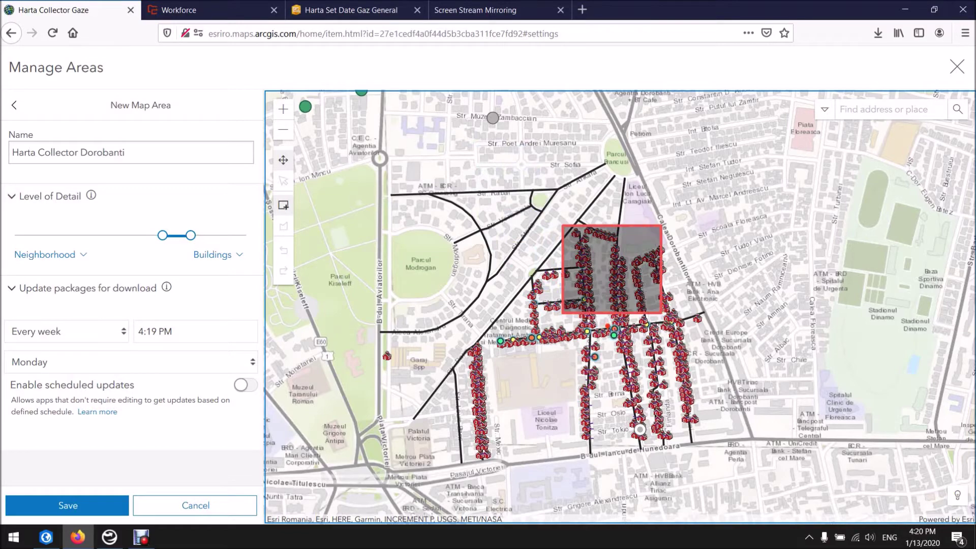
left_click(76, 513)
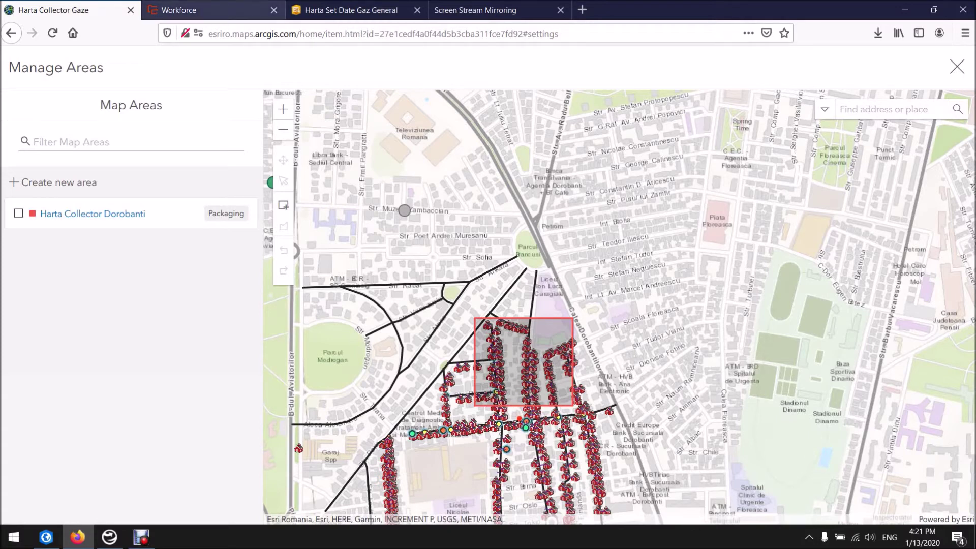
left_click(213, 10)
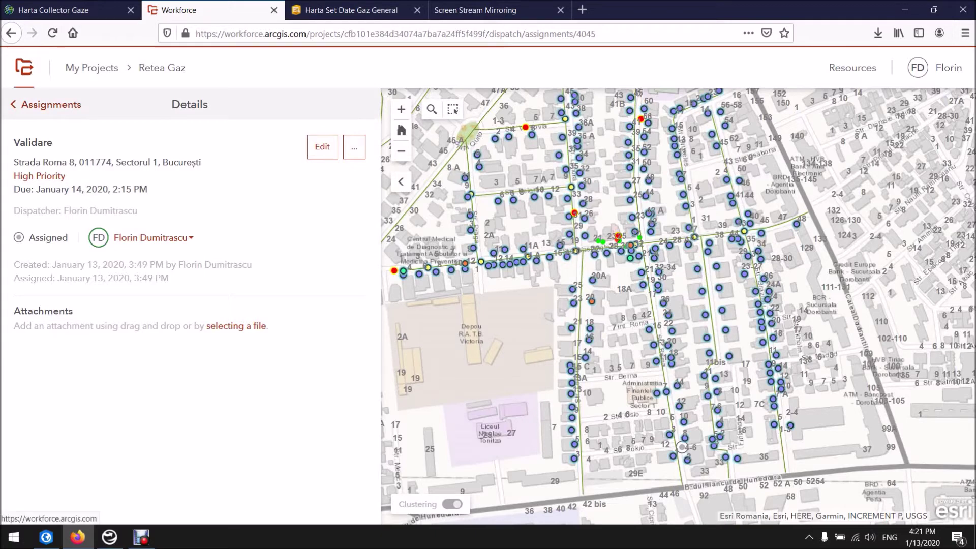
Return to My Projects and open the Retea Gaz project's configuration via its gear icon.
left_click(91, 68)
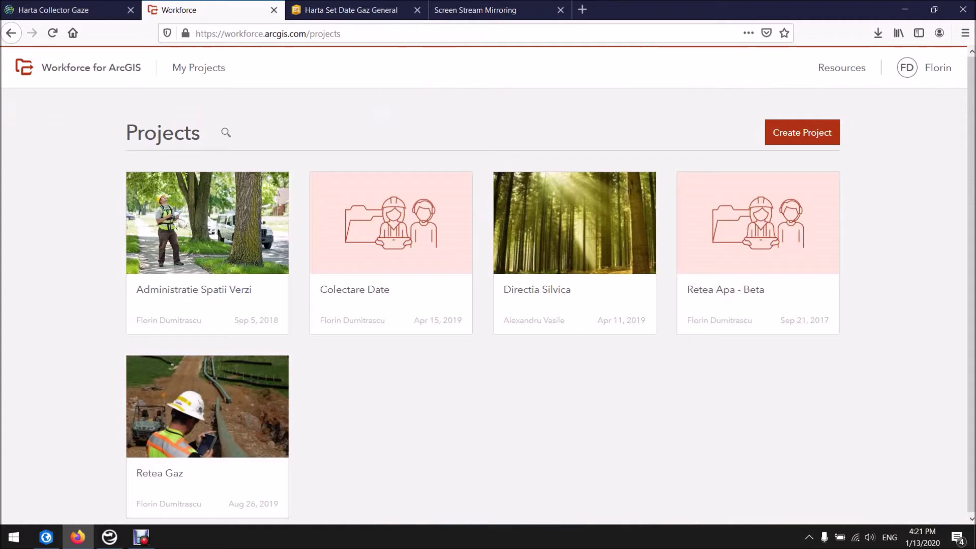
mouse_move(207, 406)
scroll(488, 284, "down", 1)
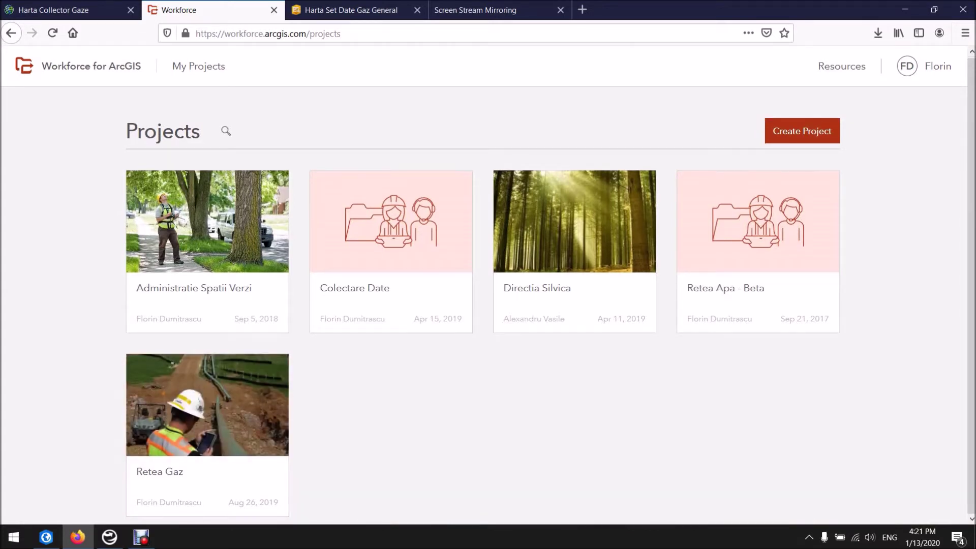
mouse_move(252, 369)
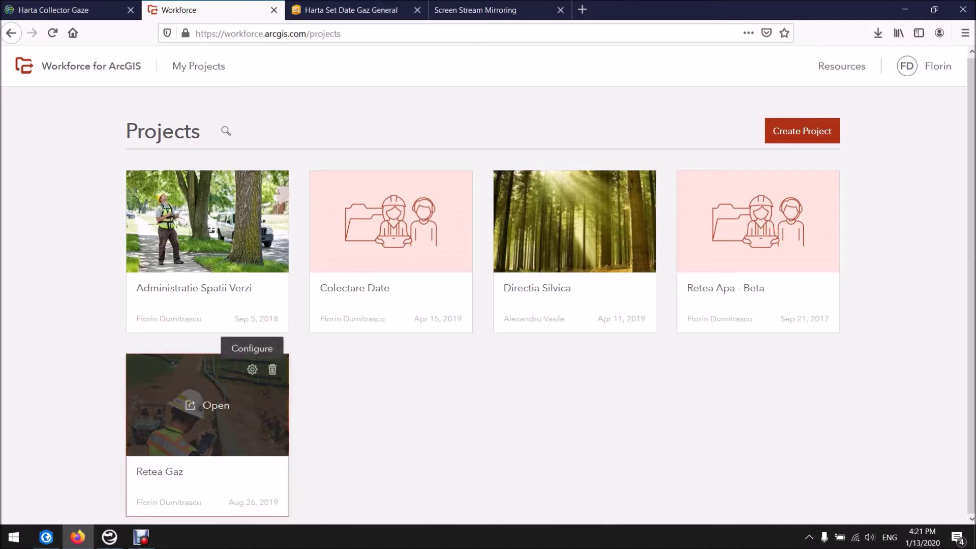
left_click(252, 369)
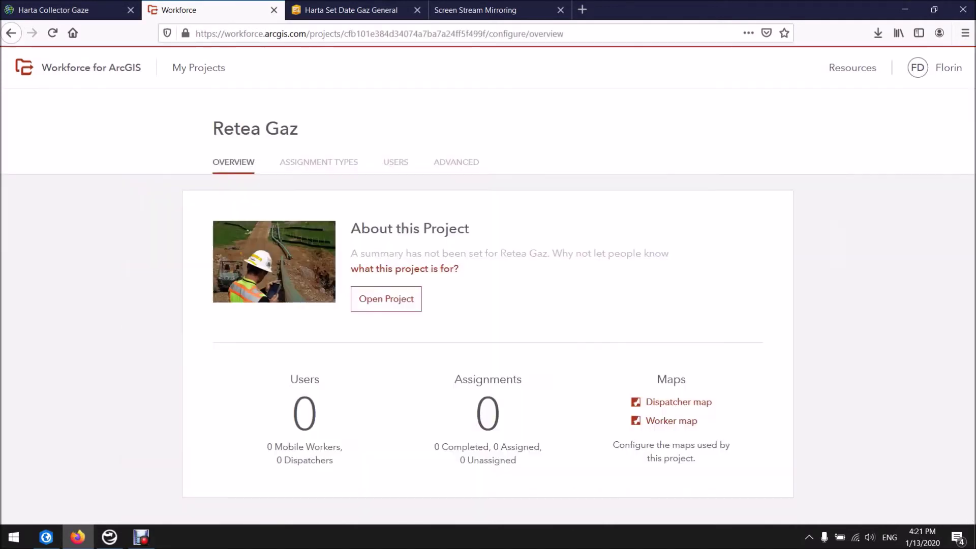
scroll(488, 285, "down", 3)
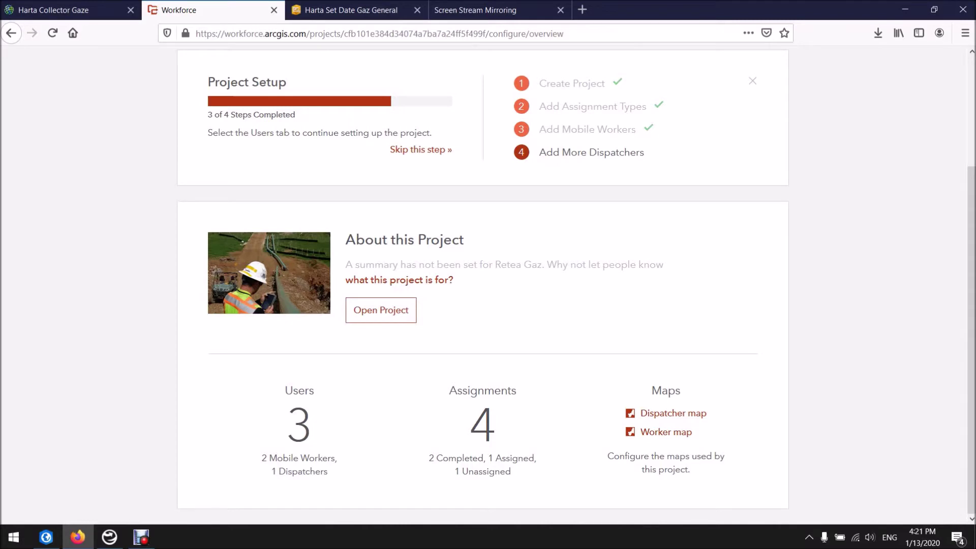
scroll(487, 284, "up", 3)
scroll(488, 285, "down", 3)
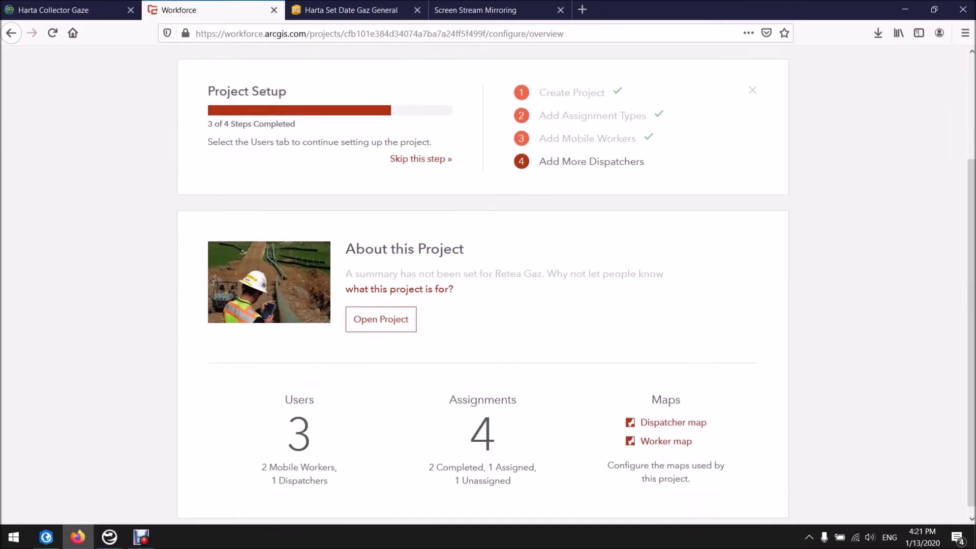
scroll(488, 284, "up", 3)
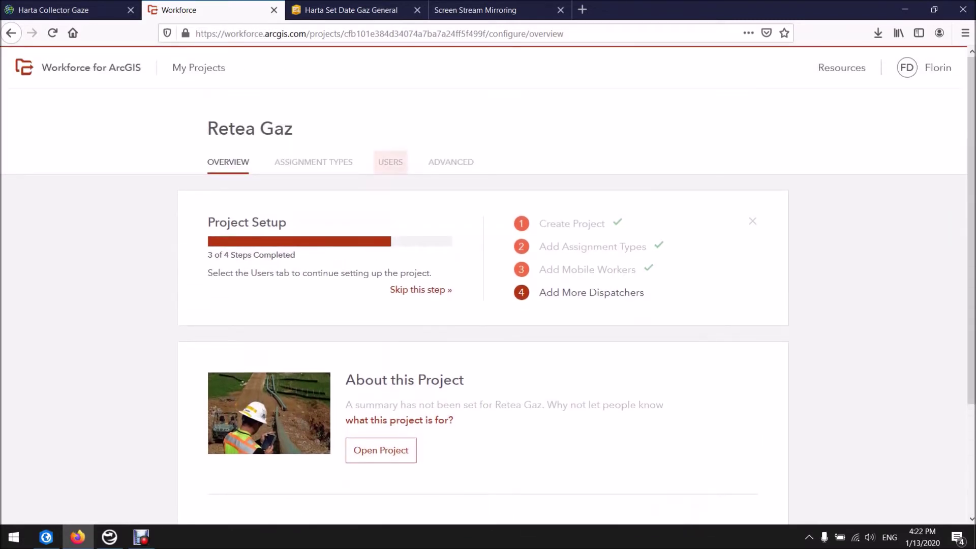
On the Assignment Types tab, add 'Inspectie Dorobanti' and check it appears in the type list.
left_click(314, 162)
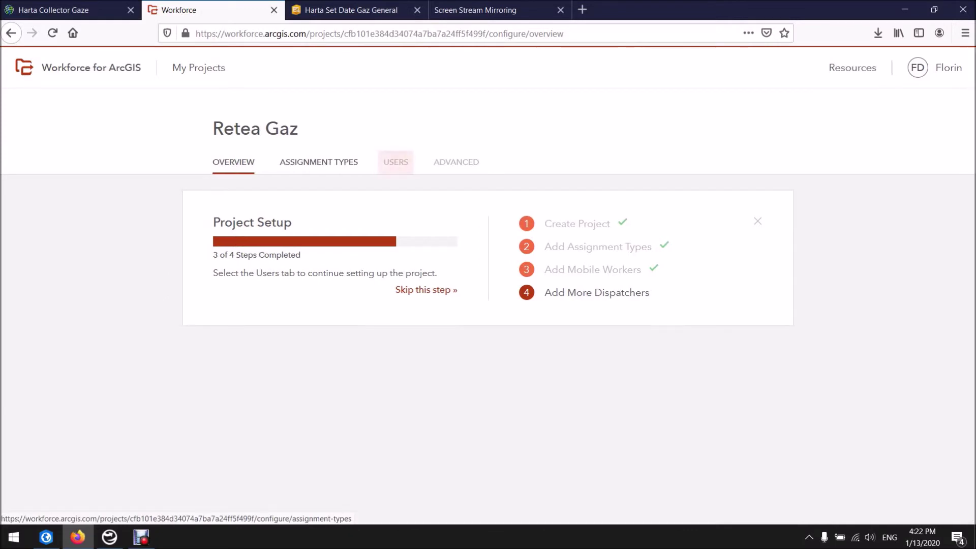
scroll(487, 285, "down", 2)
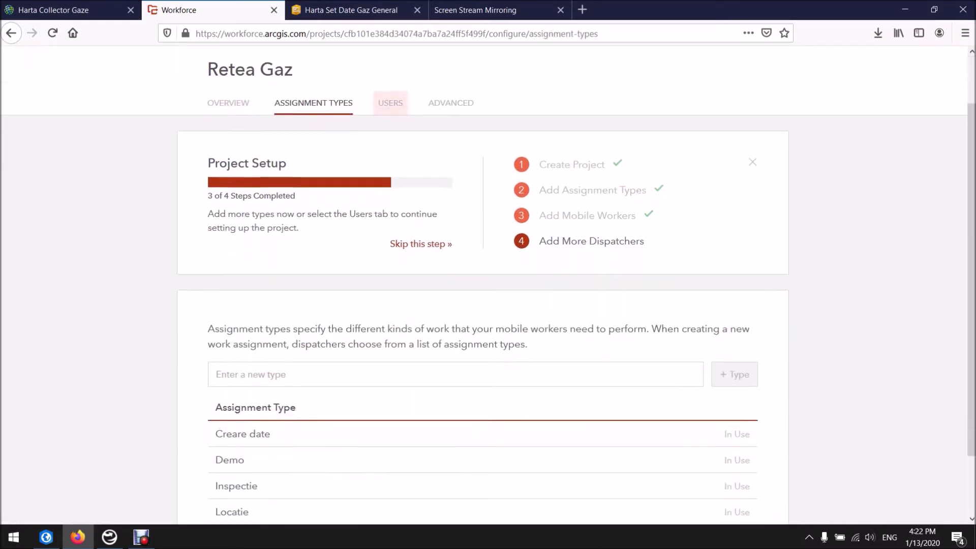
scroll(487, 285, "down", 2)
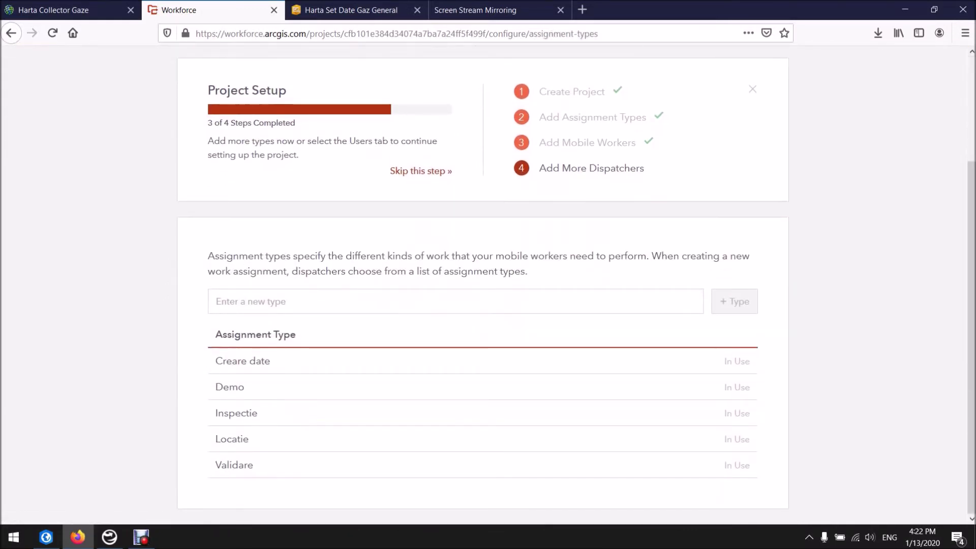
left_click(219, 302)
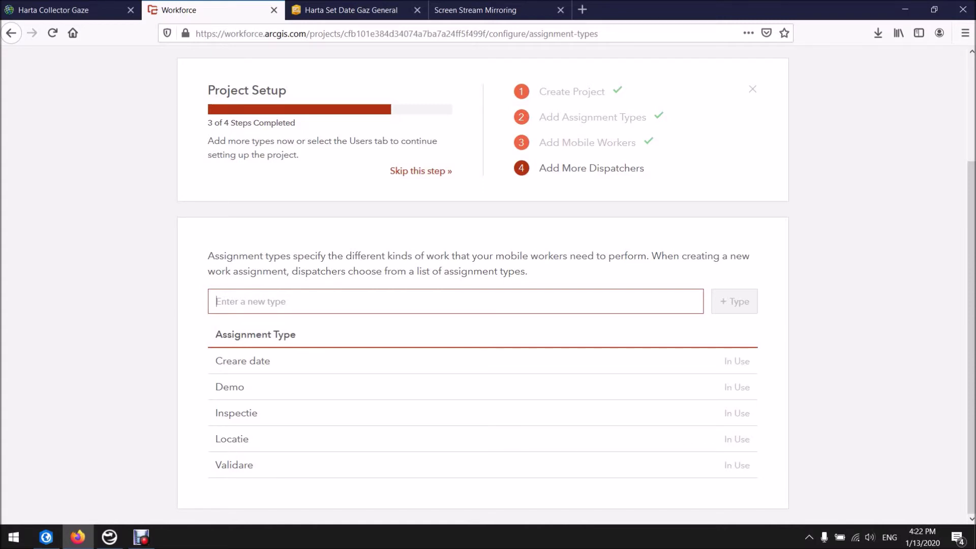
type("Inspectie")
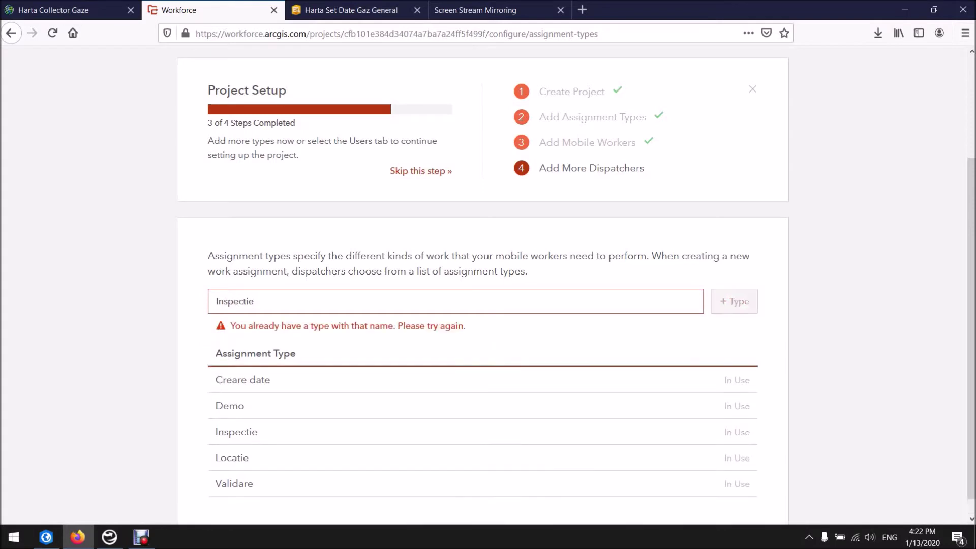
type(" D")
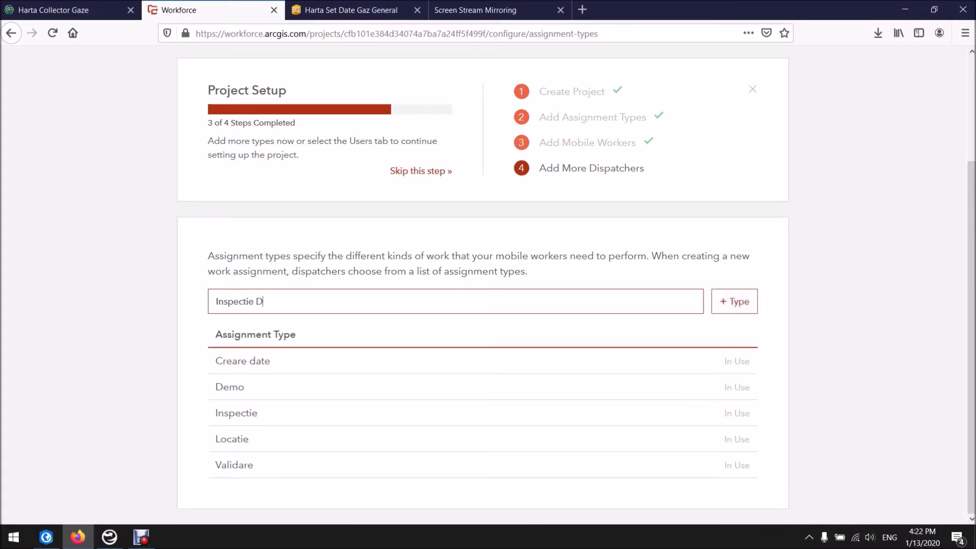
type("orobanti")
key("Return")
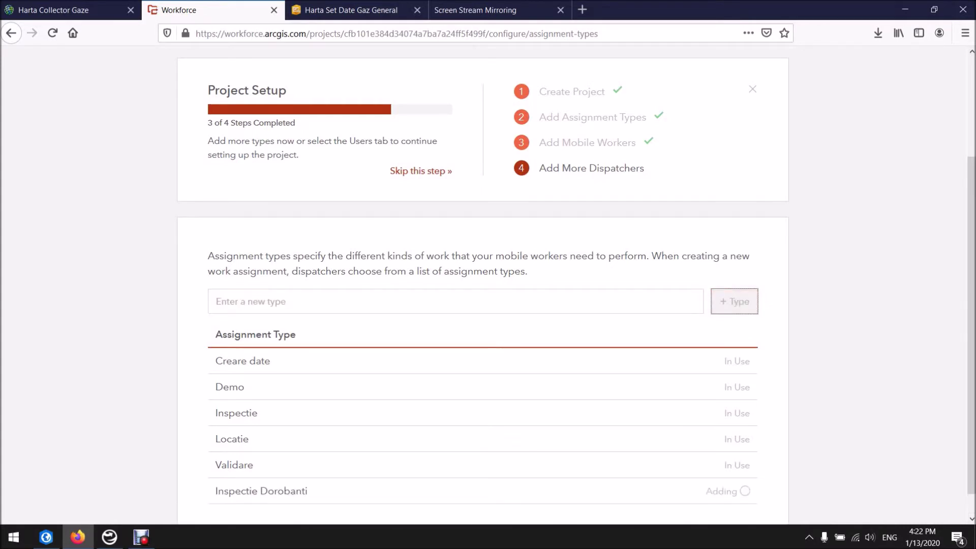
scroll(483, 284, "down", 1)
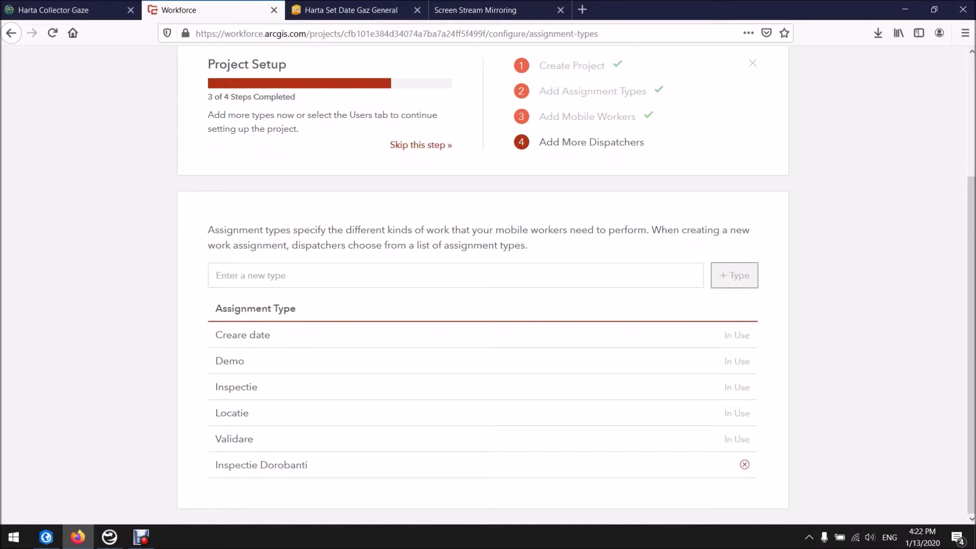
scroll(483, 284, "up", 2)
scroll(482, 285, "down", 2)
scroll(483, 285, "up", 1)
scroll(482, 285, "up", 3)
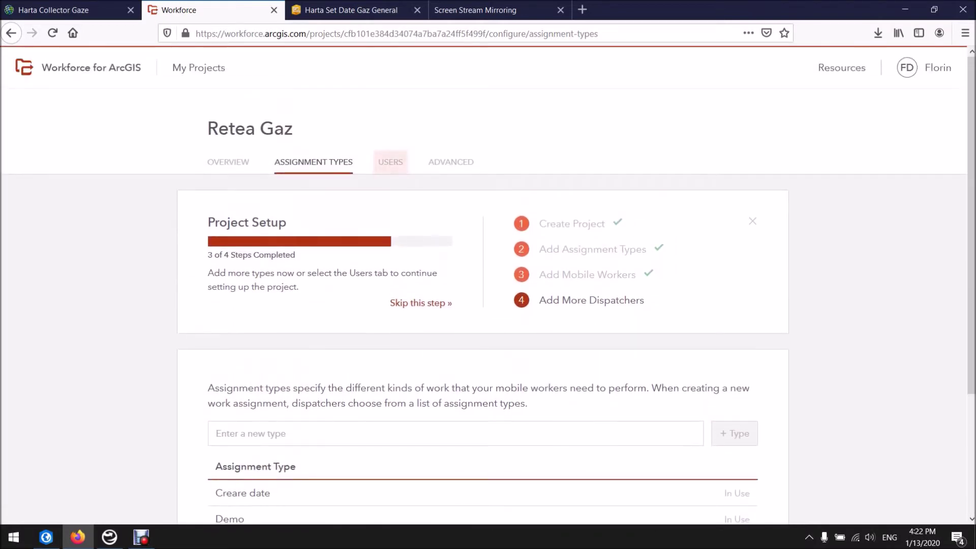
left_click(390, 161)
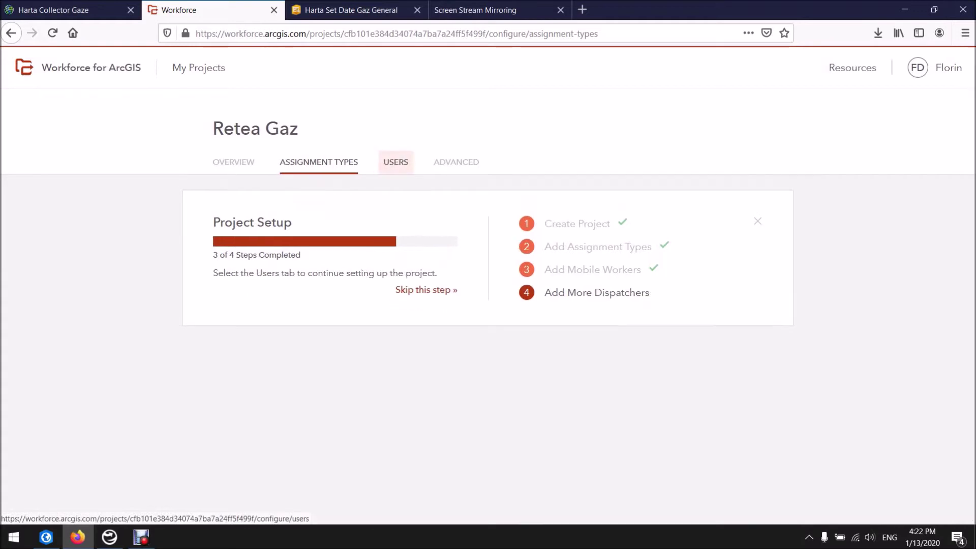
scroll(483, 285, "down", 3)
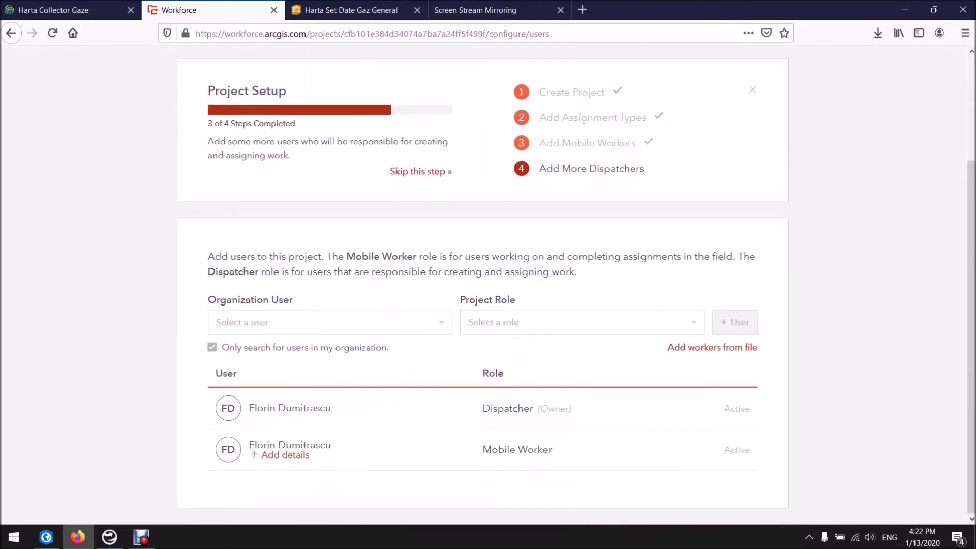
left_click(330, 322)
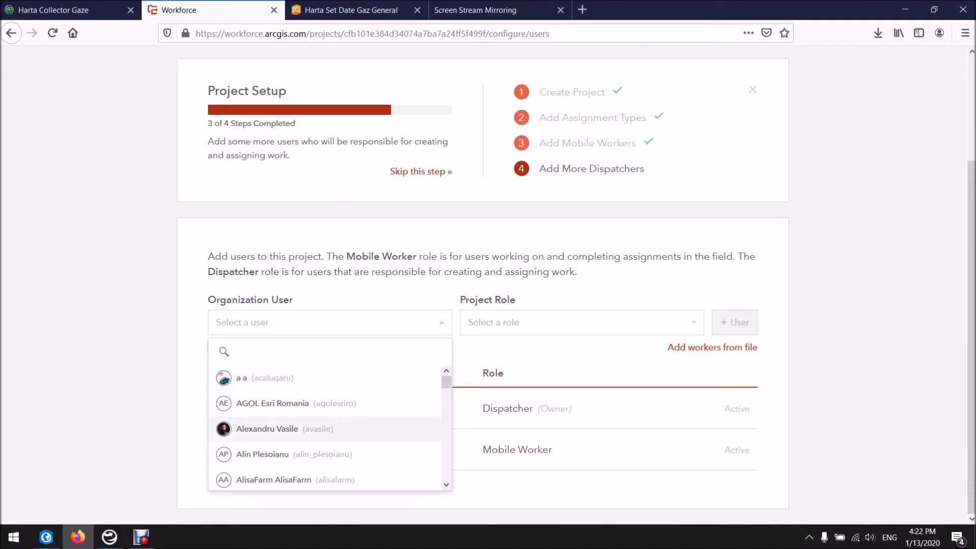
key("Return")
key("Tab")
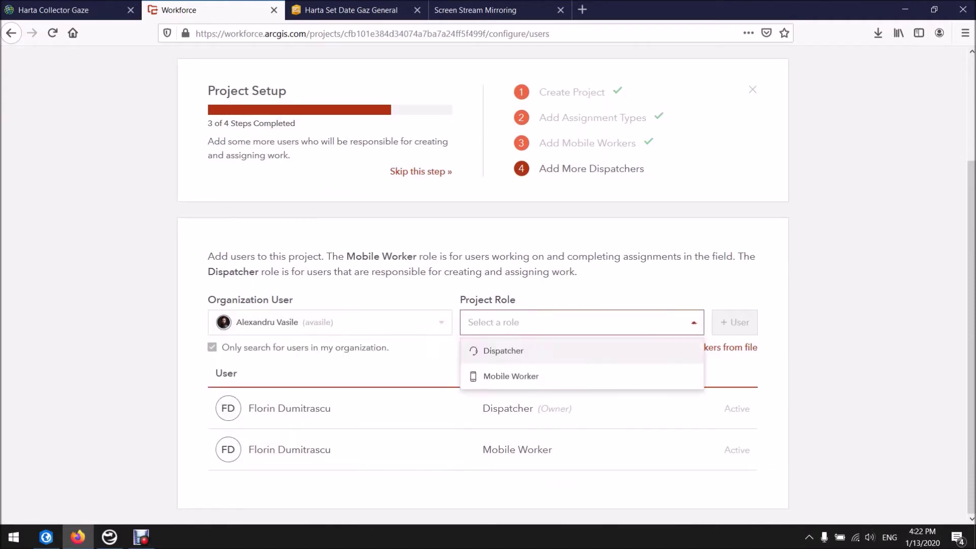
key("Down")
key("Return")
key("Tab")
key("Return")
scroll(577, 282, "down", 1)
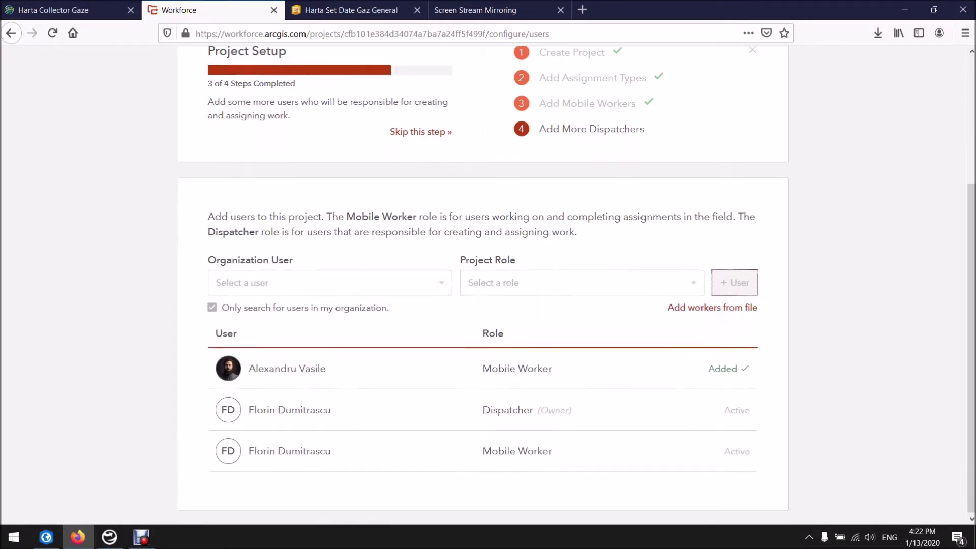
scroll(577, 283, "up", 2)
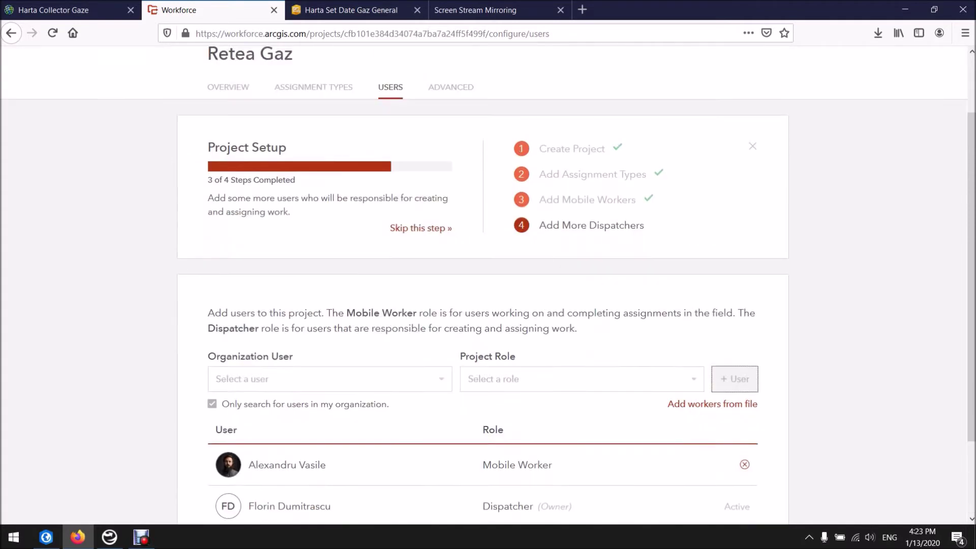
scroll(577, 282, "up", 2)
left_click(450, 162)
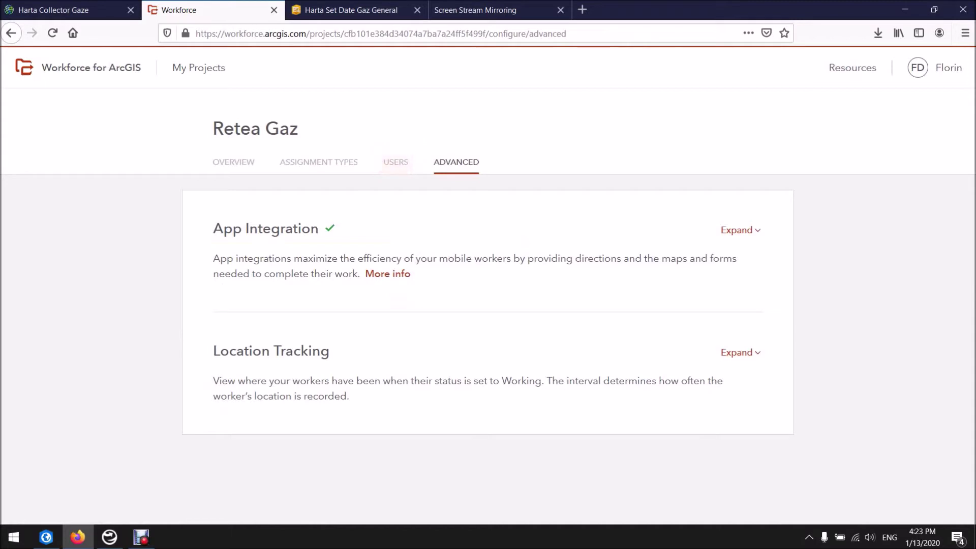
Expand App Integration to see Collector and Explorer integrated, Navigator and Survey123 not.
left_click(739, 229)
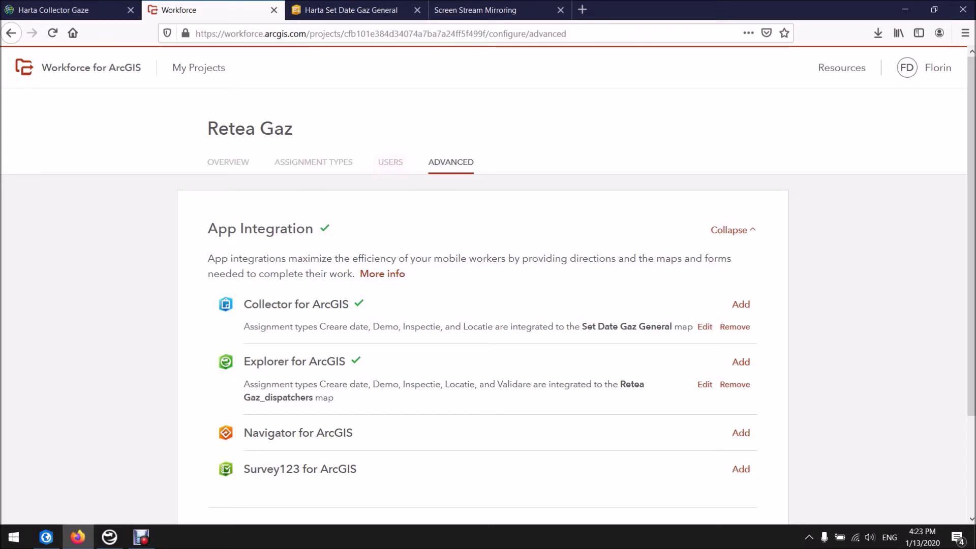
scroll(517, 286, "down", 2)
right_click(516, 287)
key("Escape")
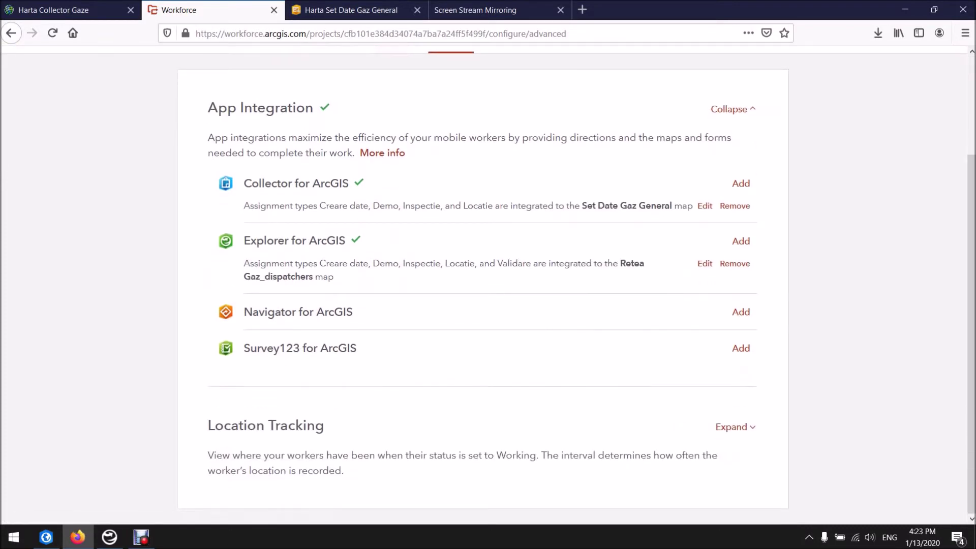
scroll(487, 298, "up", 2)
scroll(488, 298, "down", 2)
Briefly enable location tracking, then turn it off and confirm the Disable prompt.
left_click(734, 427)
scroll(488, 279, "down", 1)
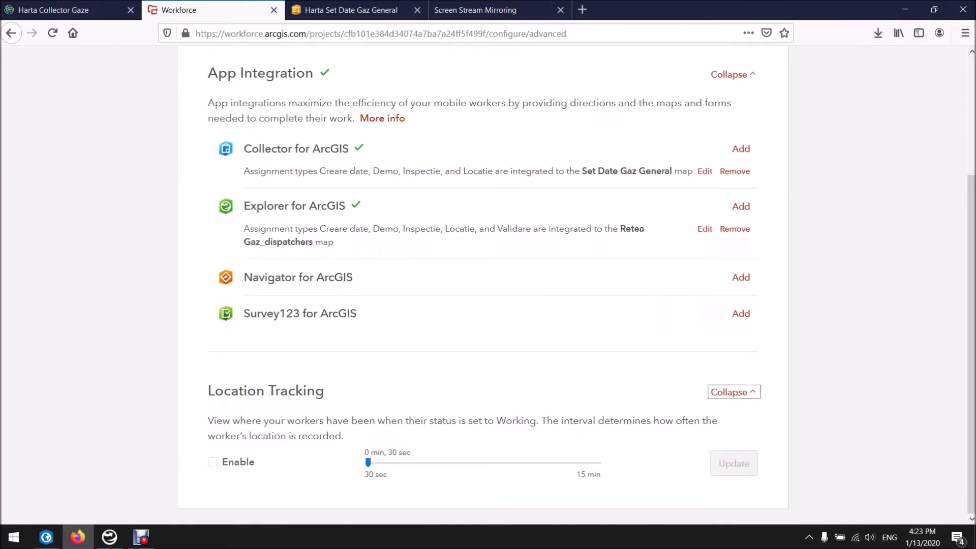
left_click(212, 462)
left_click(212, 461)
left_click(588, 318)
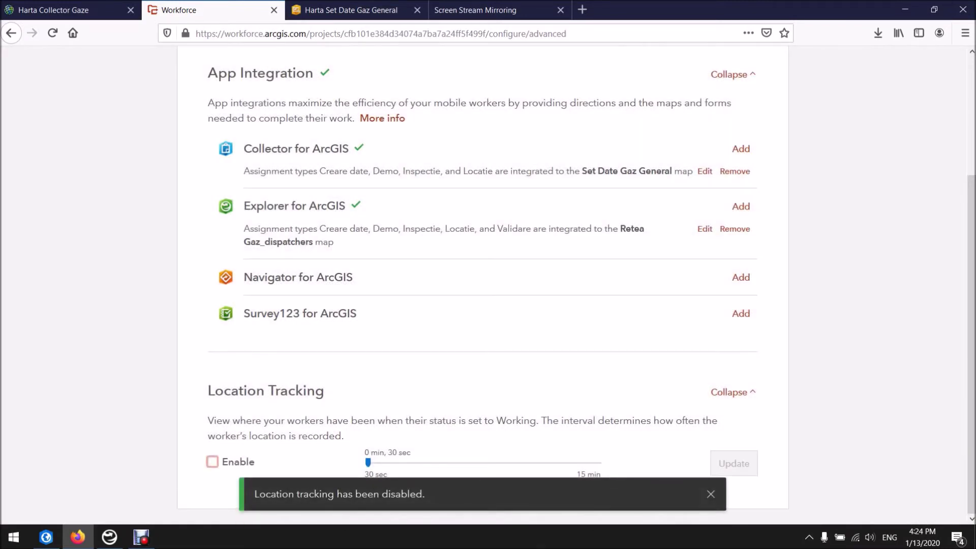
scroll(488, 284, "up", 3)
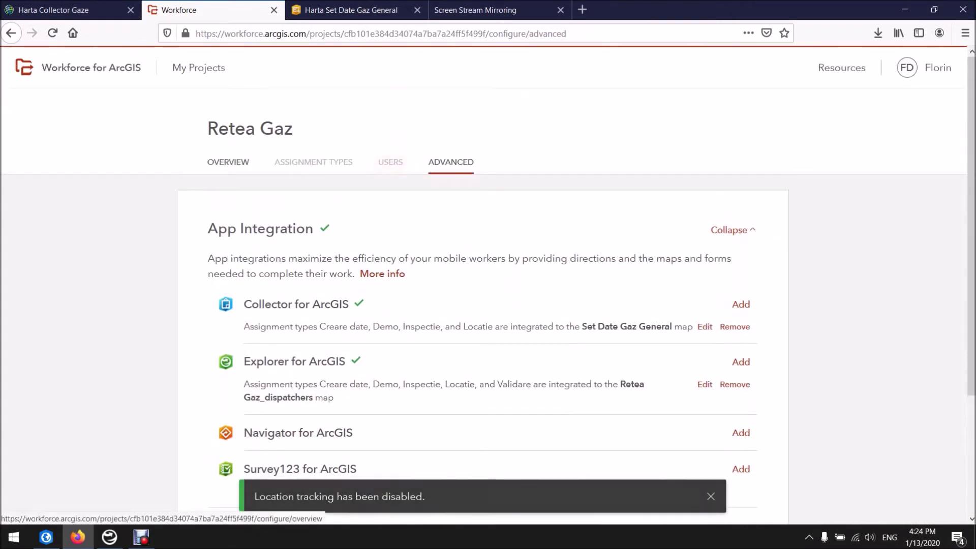
left_click(227, 162)
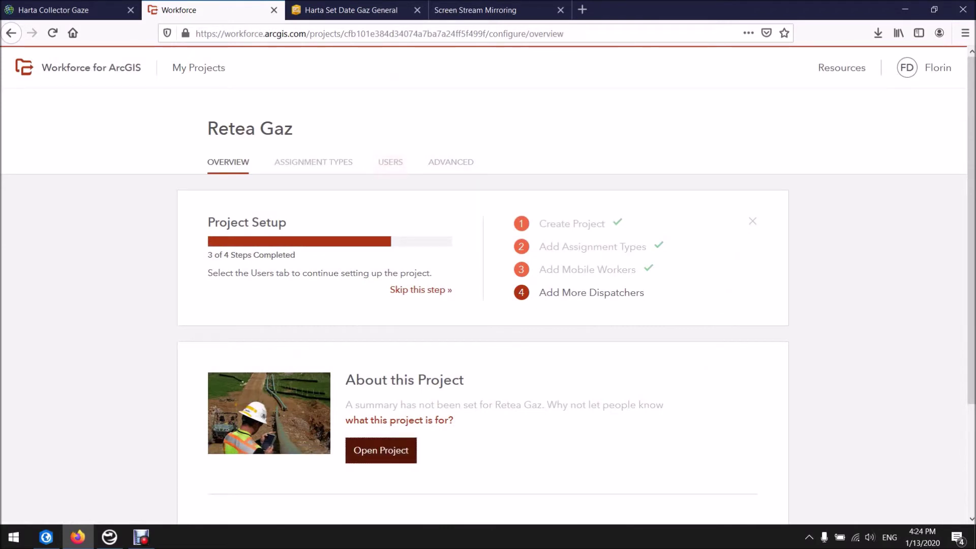
Launch the Retea Gaz project's dispatcher view from the overview page.
left_click(381, 450)
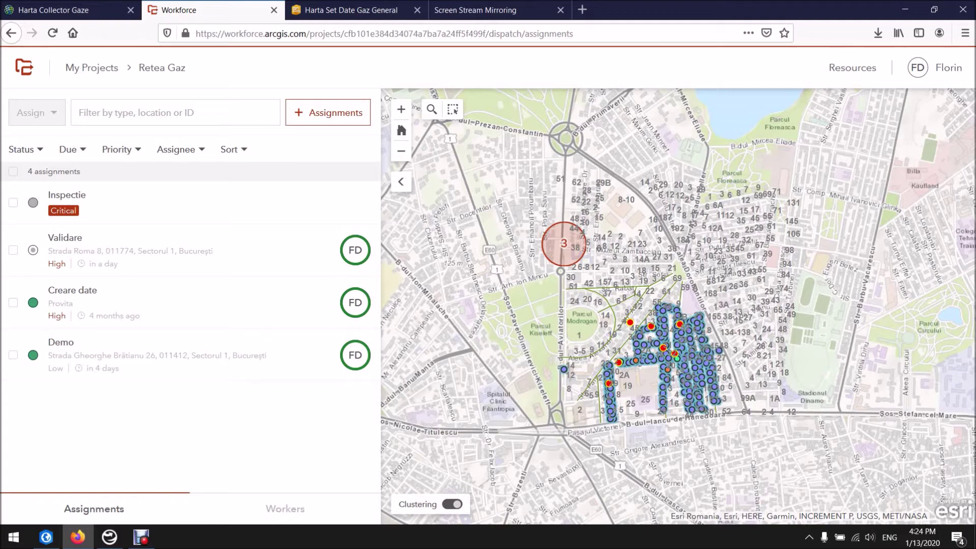
left_click(432, 109)
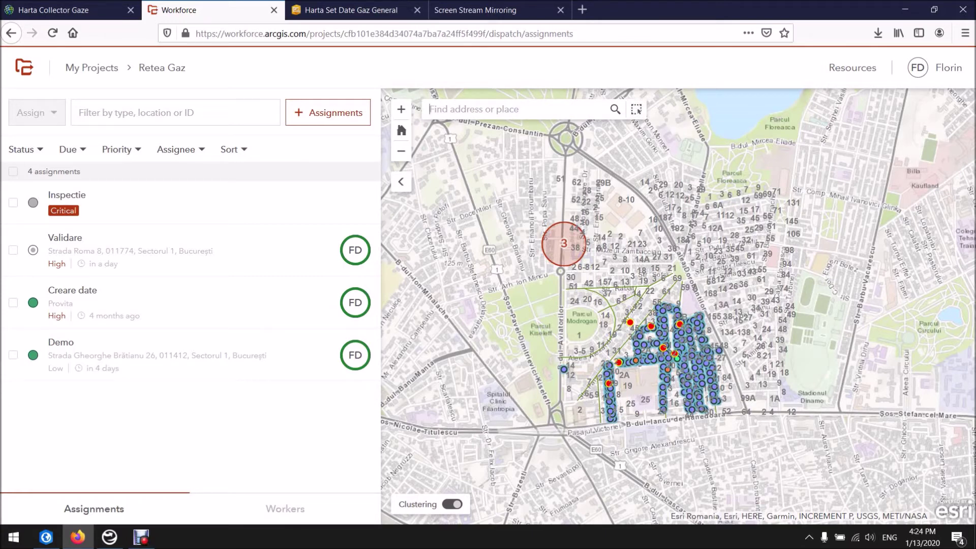
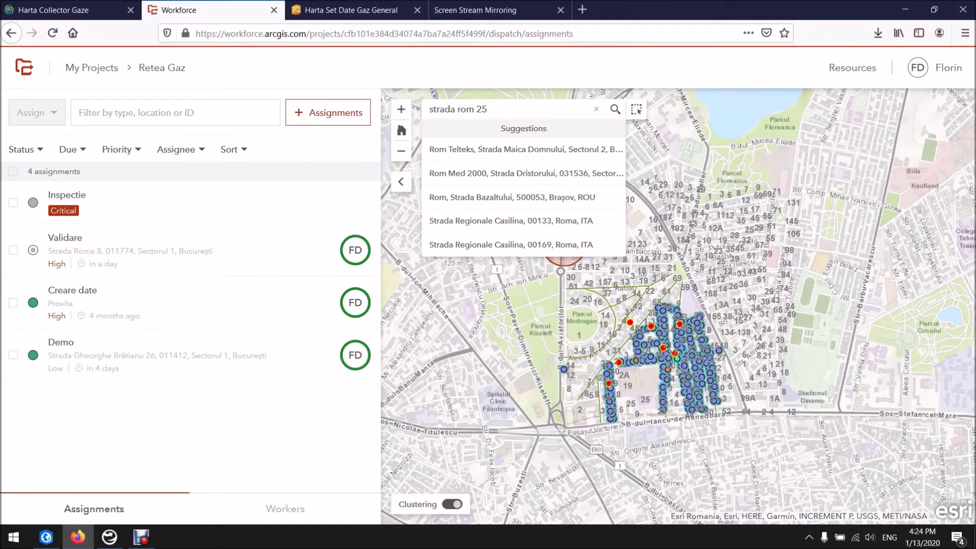
type("a")
key("BackSpace")
key("BackSpace")
type("a")
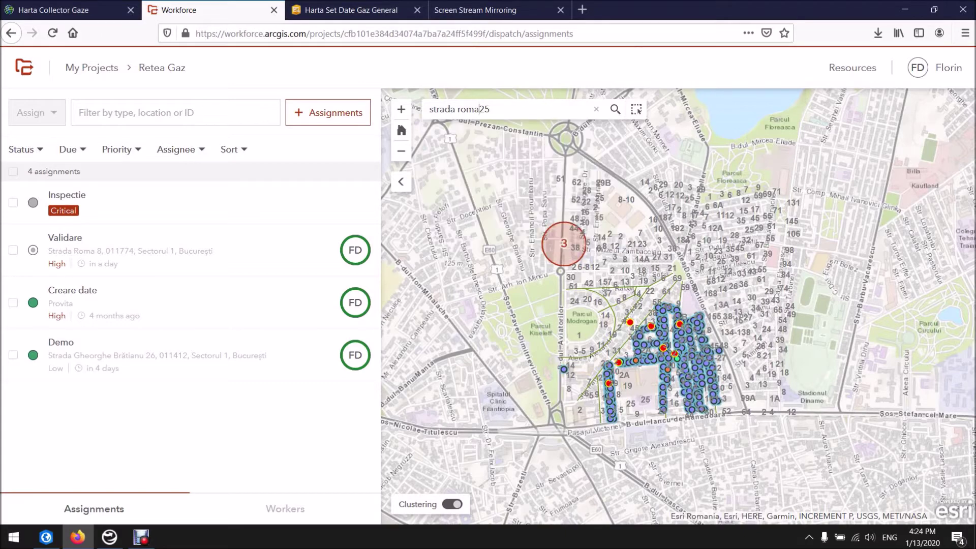
key("Down")
key("Down")
key("Up")
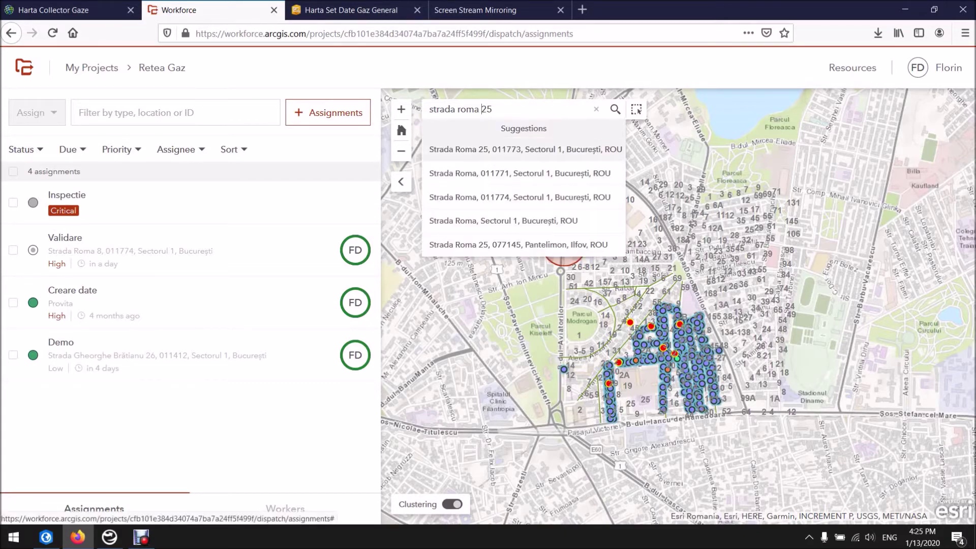
key("Return")
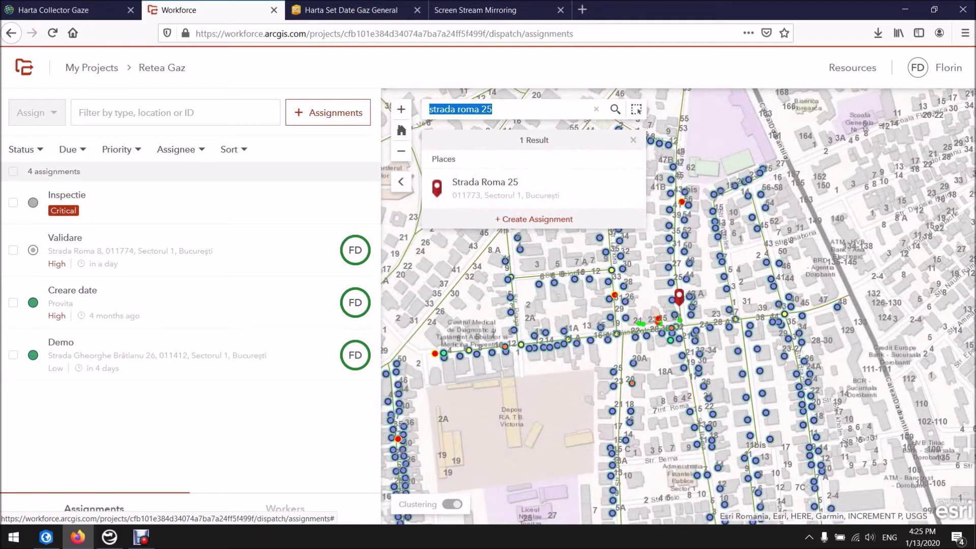
left_click(534, 219)
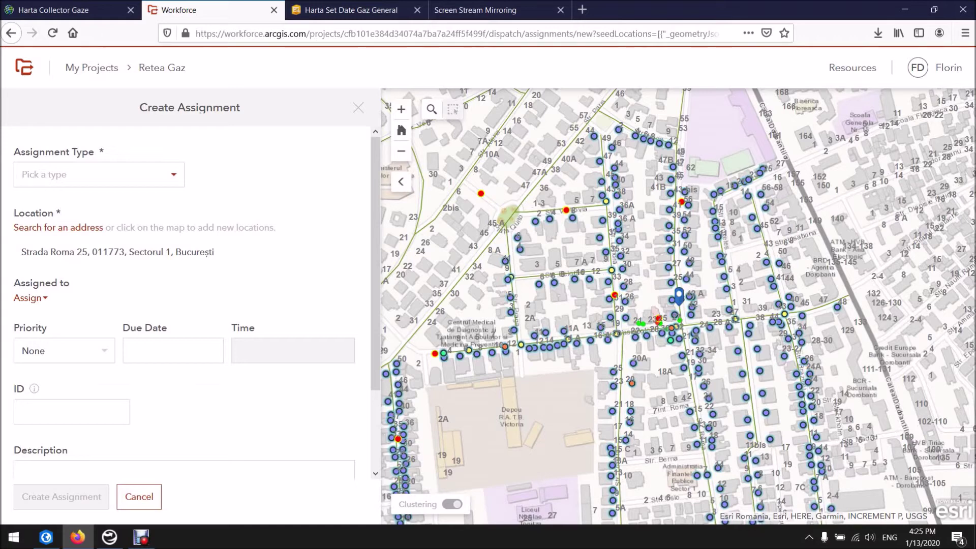
Make the assignment an Inspectie Dorobanti type assigned to the working worker.
left_click(98, 174)
scroll(94, 280, "down", 1)
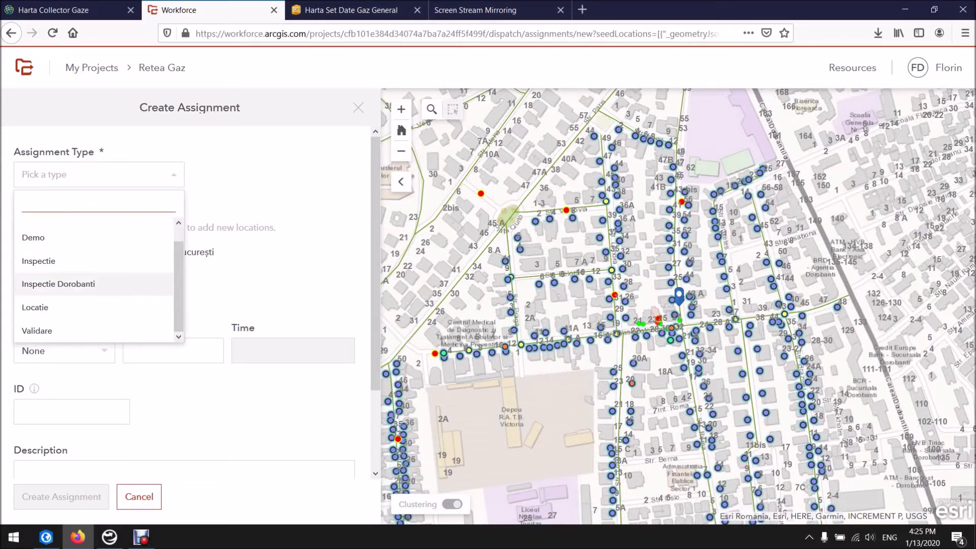
left_click(58, 284)
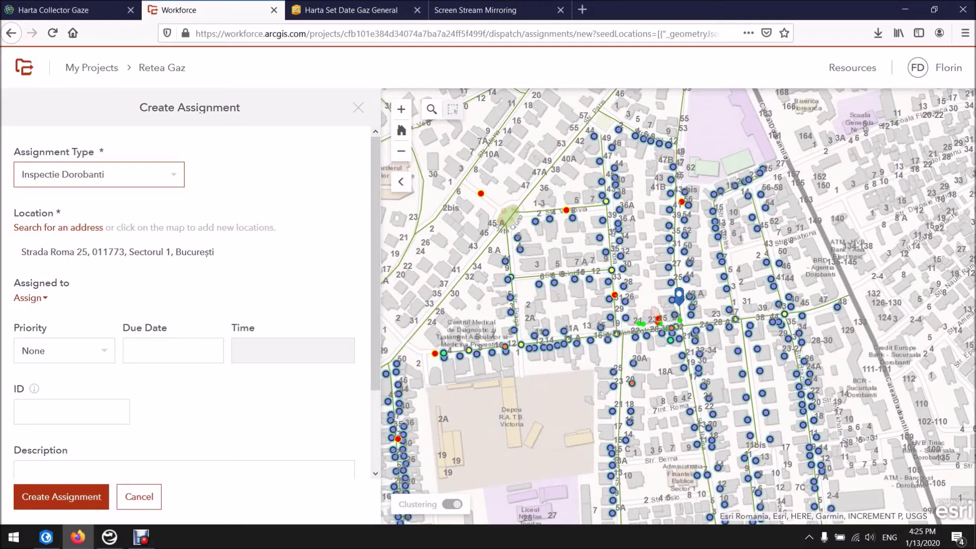
left_click(29, 298)
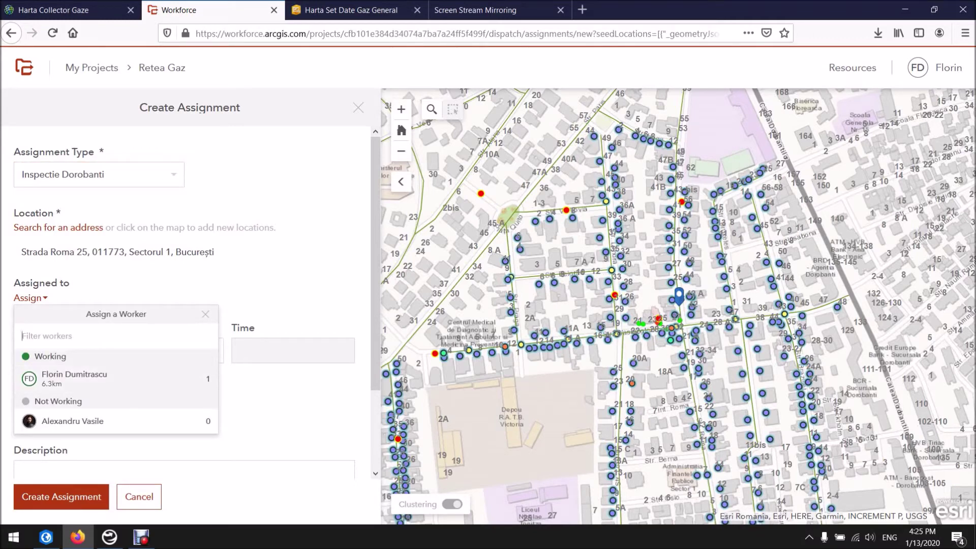
key("Return")
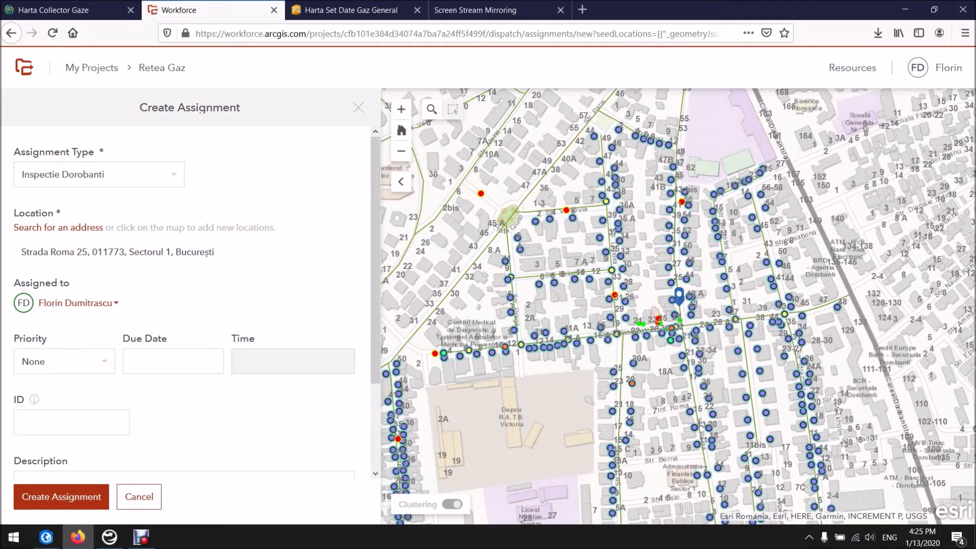
Set the priority to Critical and the due date to 1/14/2020.
left_click(64, 362)
scroll(50, 351, "down", 3)
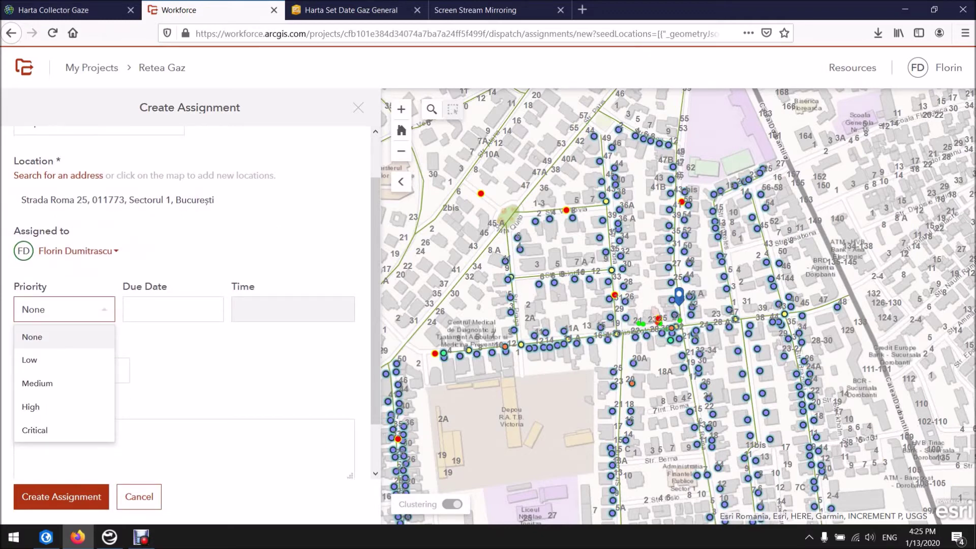
left_click(35, 374)
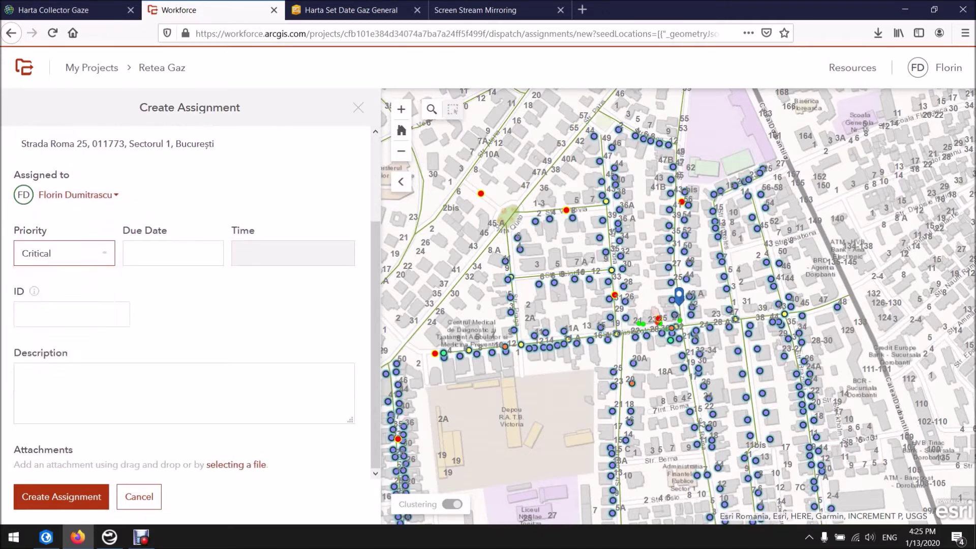
left_click(173, 254)
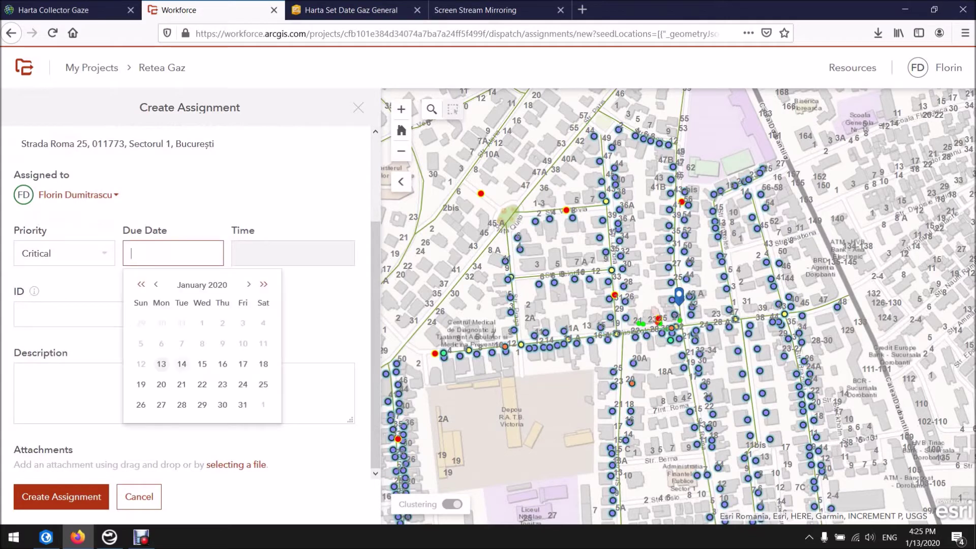
left_click(182, 364)
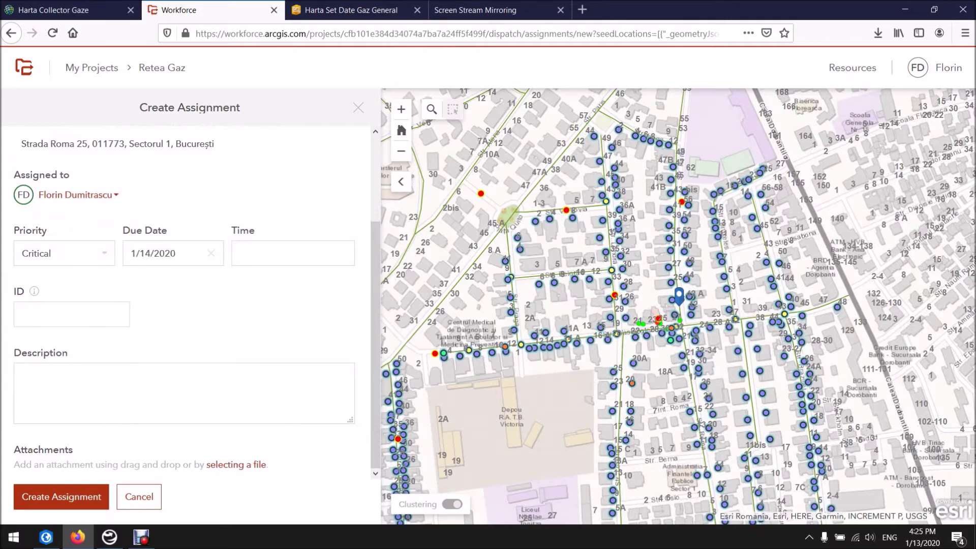
left_click(292, 253)
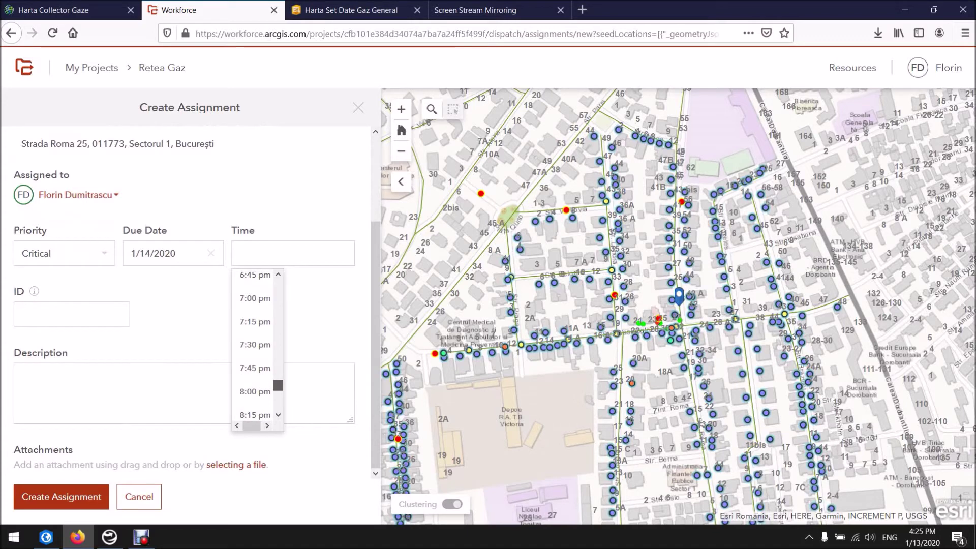